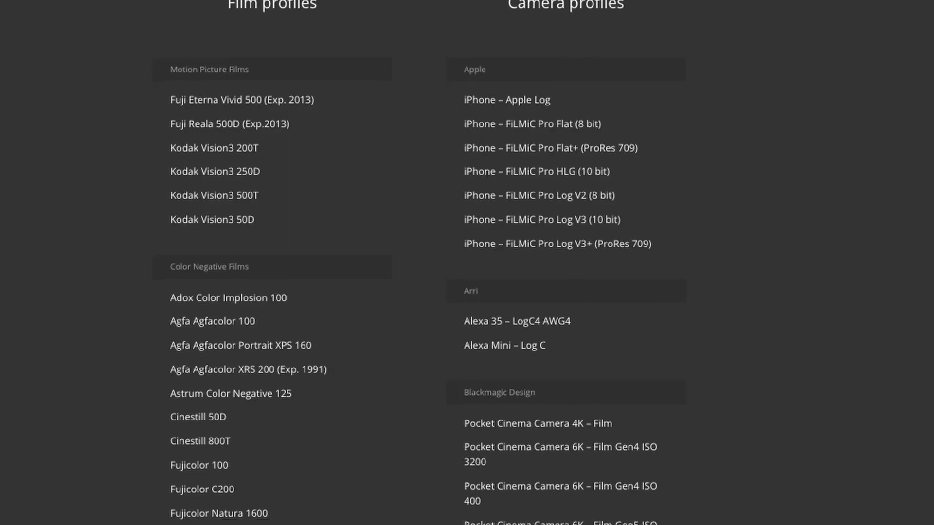
- Scroll the Dehancer Tools page past the Film Profiles, Grain, Bloom and Halation features
scroll(467, 263, down, 5)
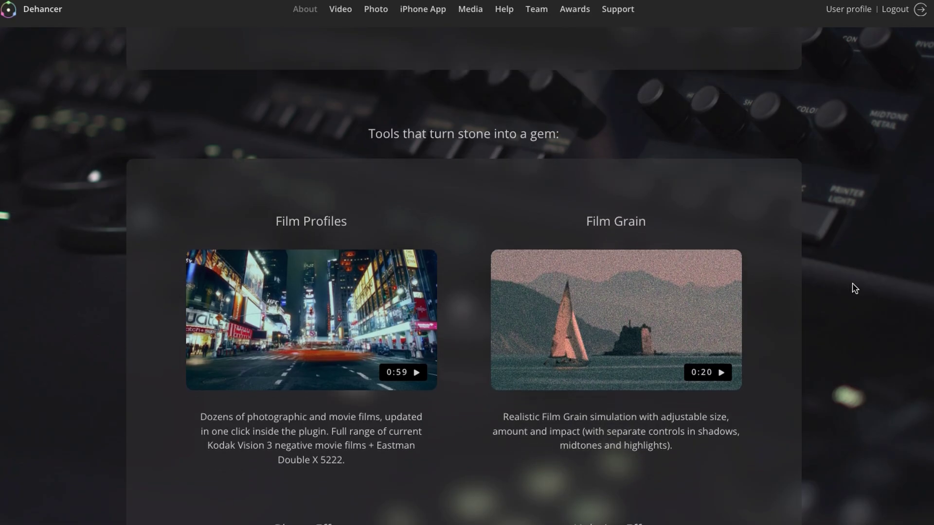
scroll(854, 288, down, 4)
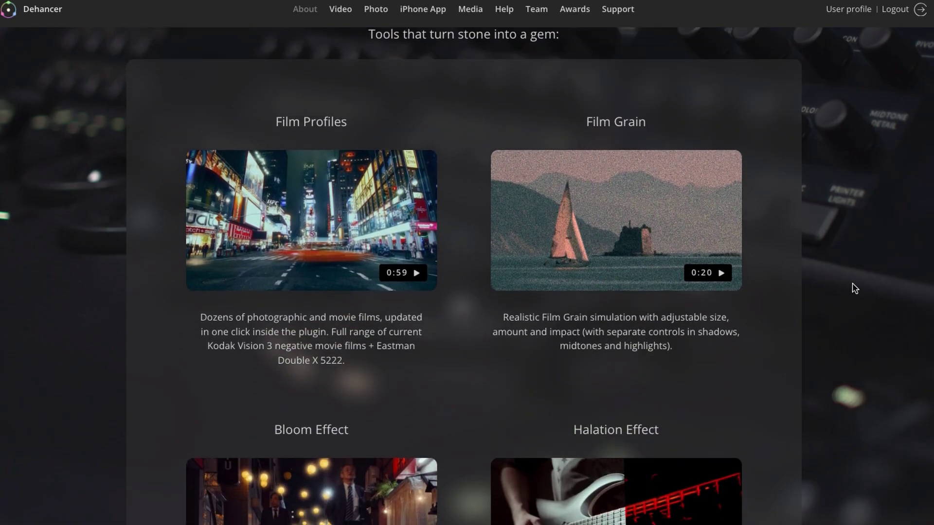
scroll(855, 288, down, 4)
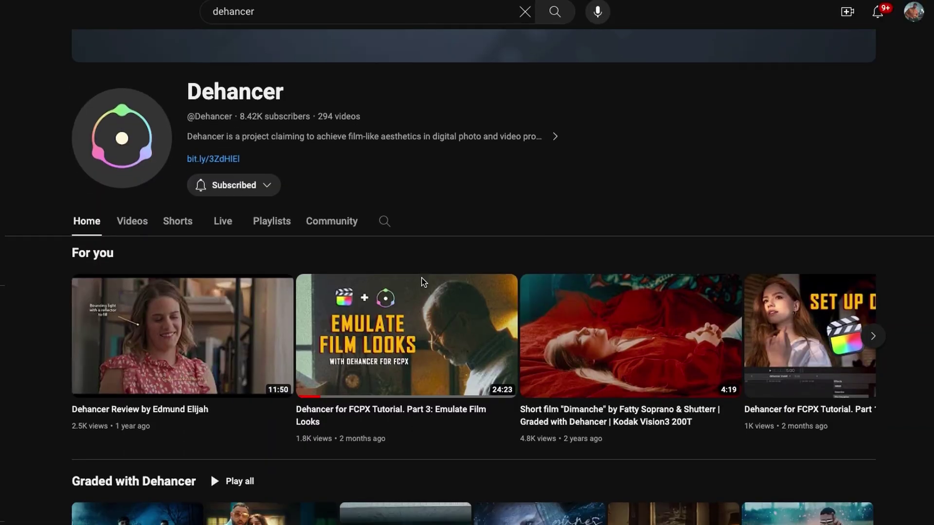
- Scroll down the Dehancer YouTube channel page
scroll(423, 282, down, 5)
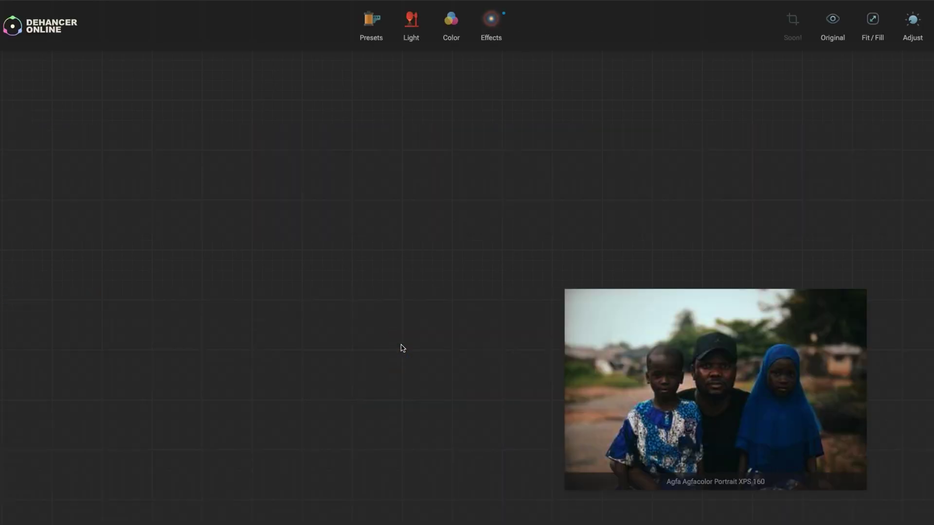
- Open the Presets grid for the loaded portrait photo in Dehancer Online
click(371, 24)
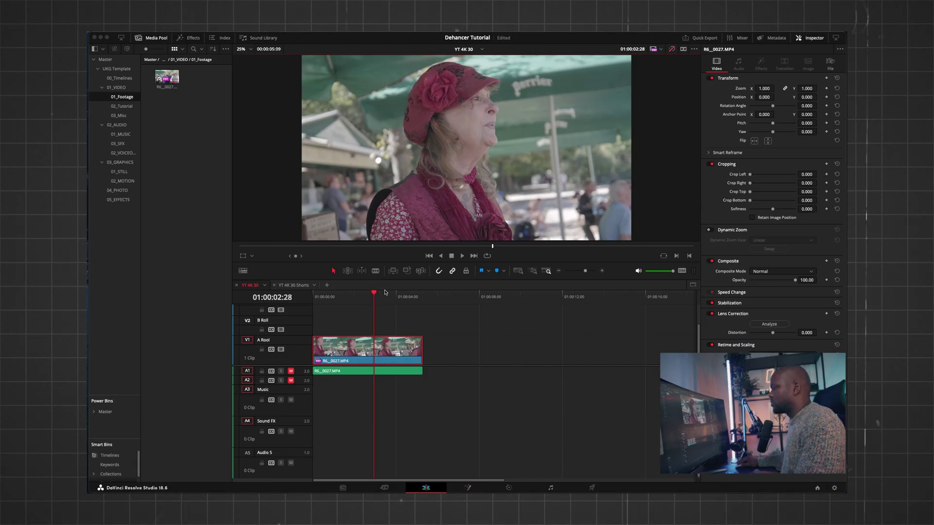
- Move the playhead back to 01:00:02:08 and switch to the Color page
drag(373, 298, 360, 298)
click(509, 488)
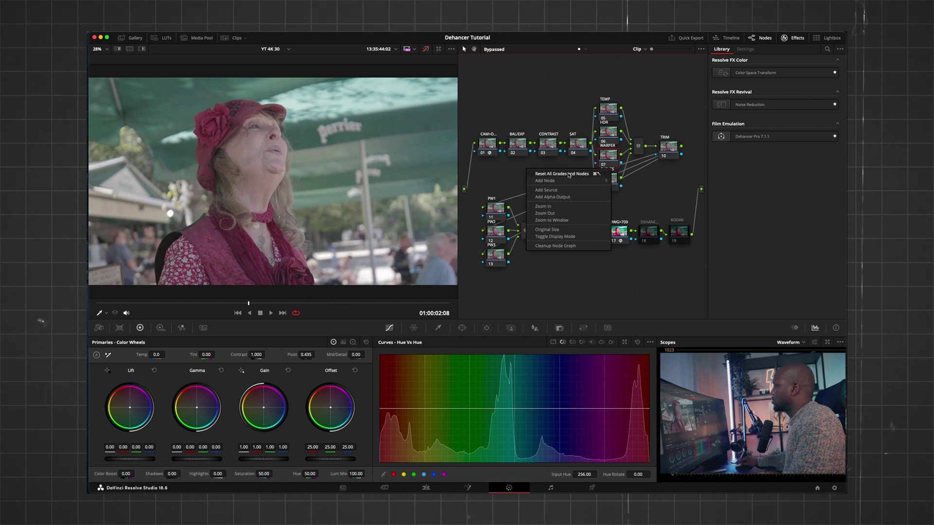
- Reset all grades, add two serial nodes, label node 03 DEHANCER and disable bypass
click(568, 175)
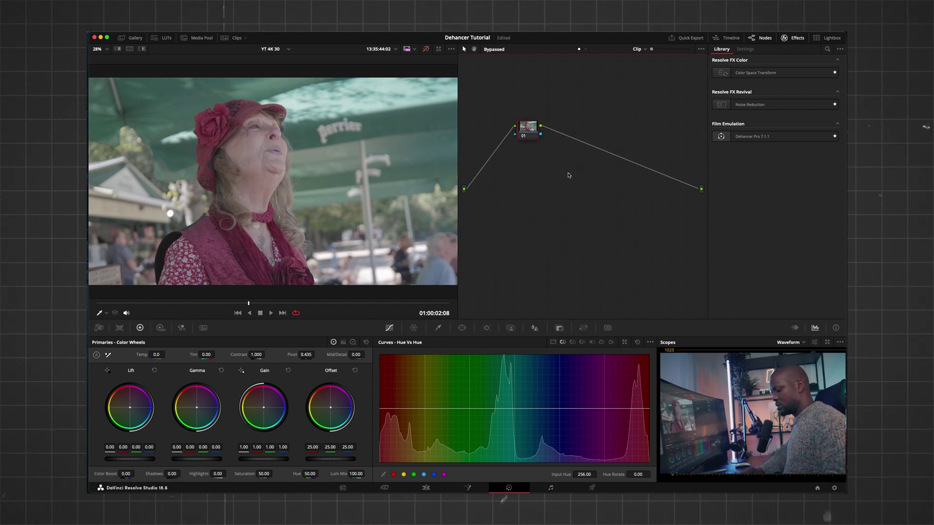
key(alt+s)
key(alt+s)
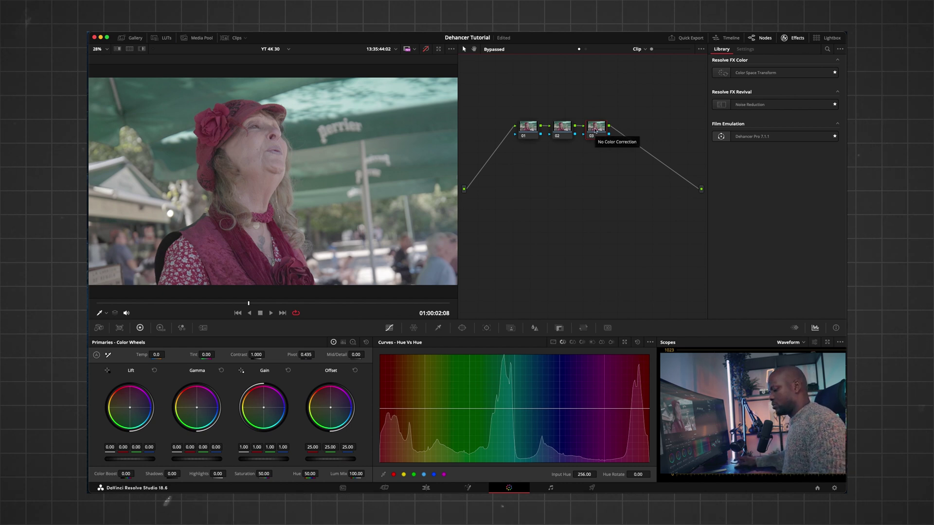
text(DEHANCER)
key(Return)
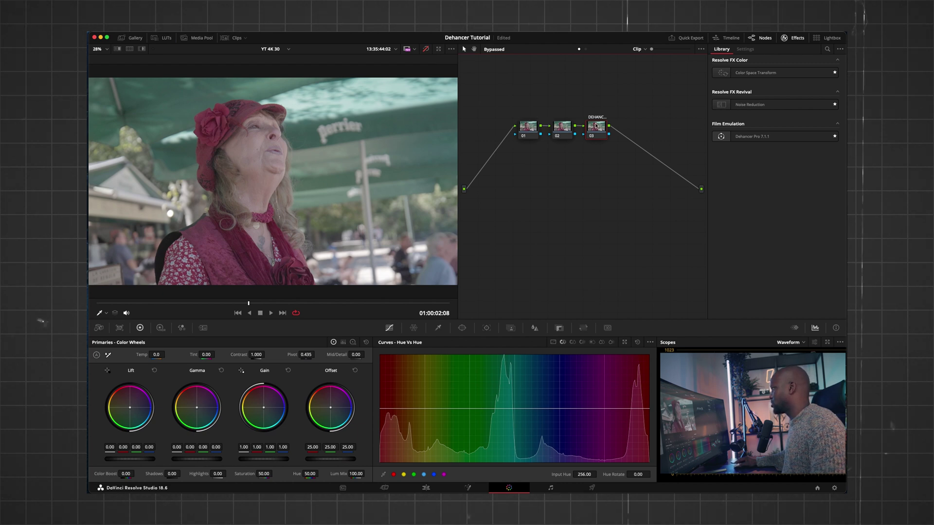
click(426, 50)
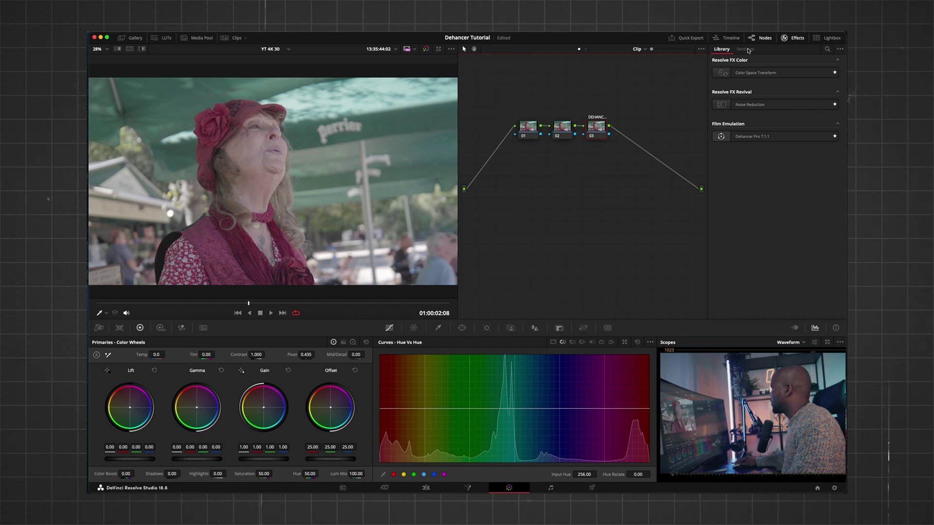
click(827, 50)
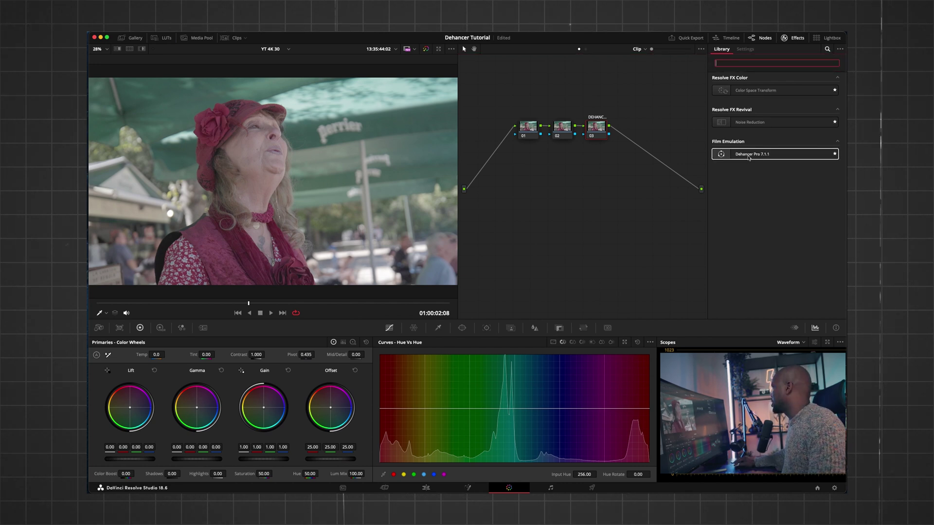
- Drag Dehancer Pro 7.1.1 from the Effects Library onto the DEHANCER node 03
drag(836, 156, 601, 131)
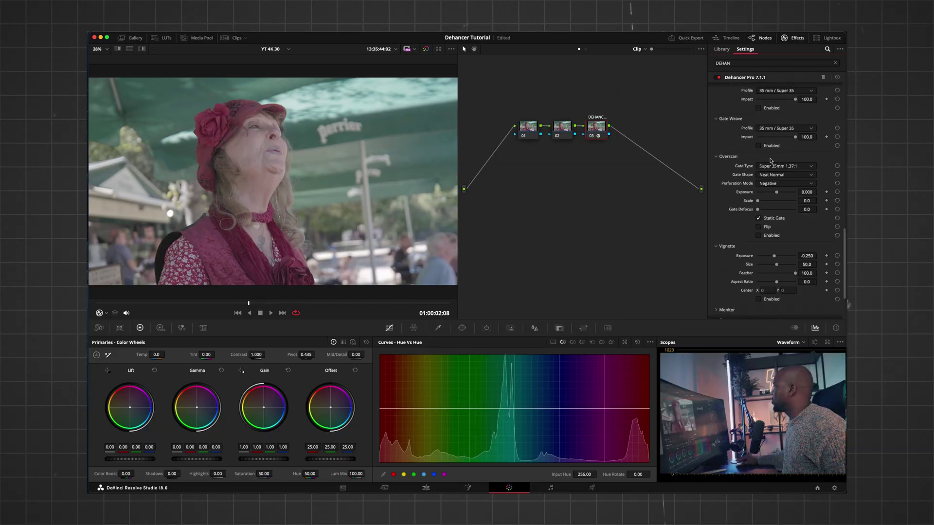
scroll(783, 178, down, 15)
- Collapse all Dehancer Pro sections, then expand just the Input section
scroll(784, 178, up, 20)
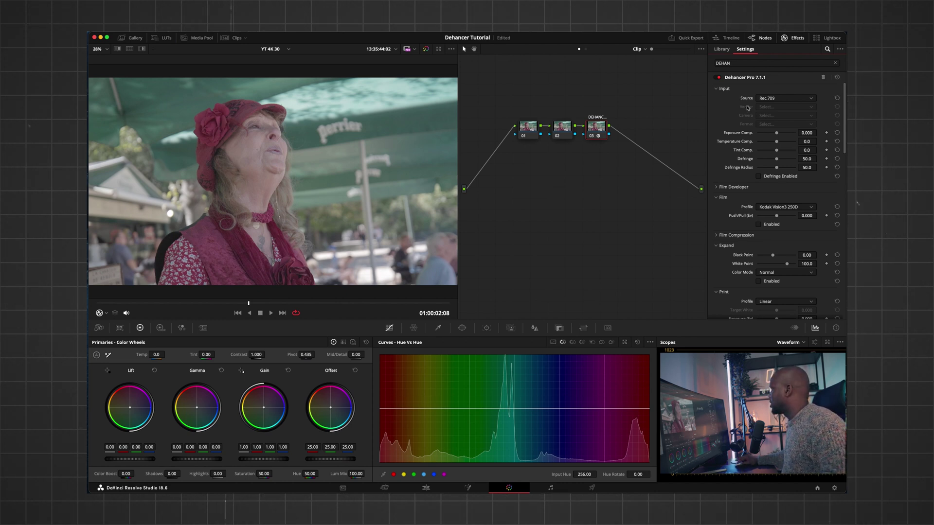
click(716, 90)
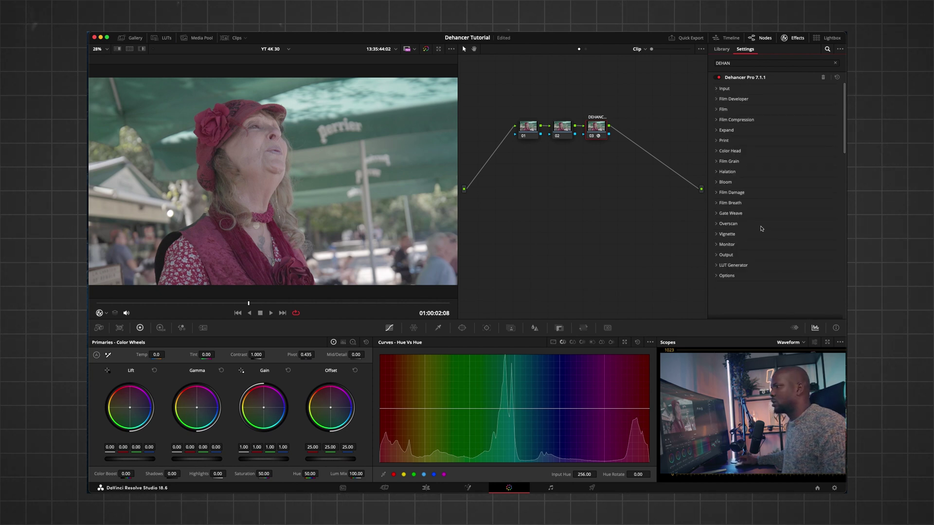
click(716, 89)
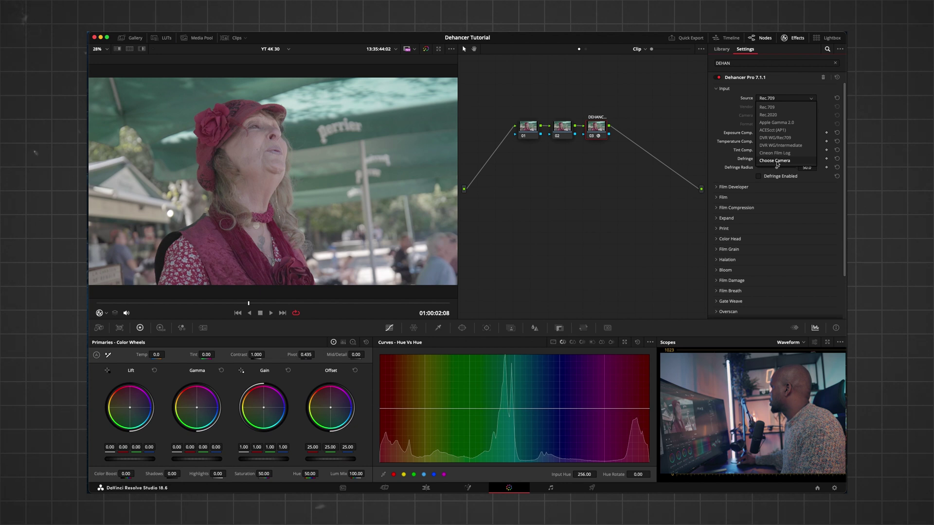
- Set Dehancer's input source to camera: Canon vendor, R6 model, C-Log 3 Cinema Gamut format
click(776, 161)
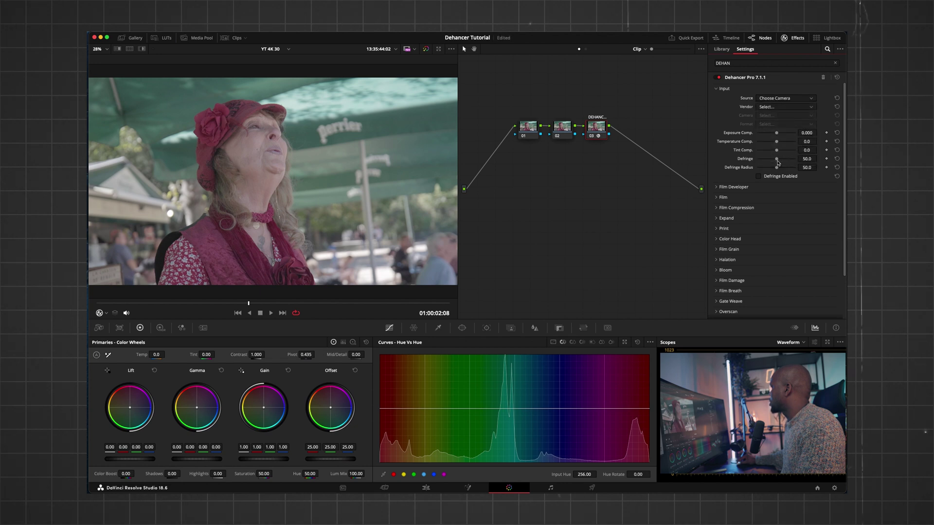
click(784, 106)
click(768, 139)
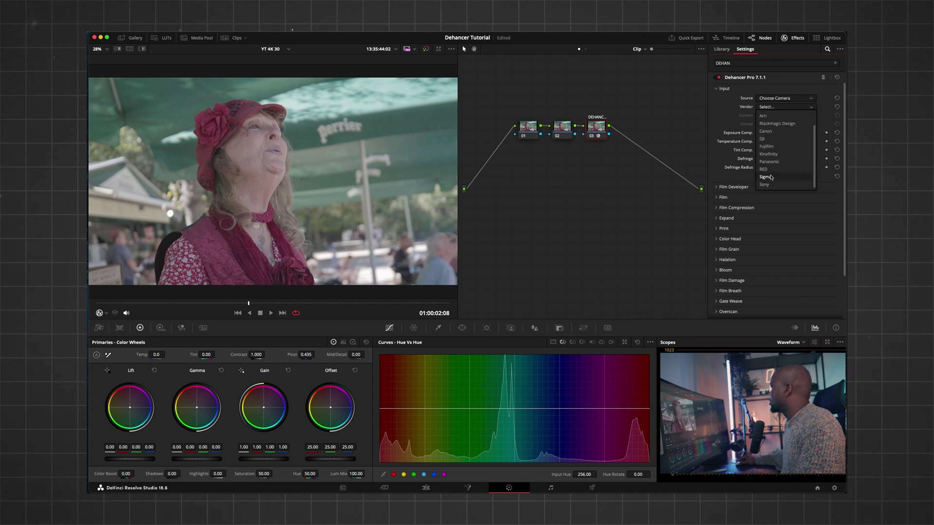
click(784, 115)
click(769, 178)
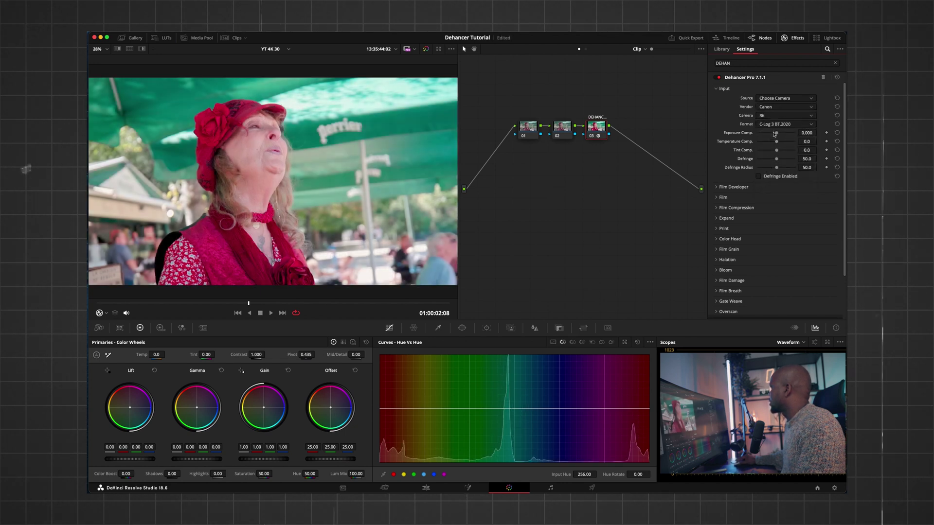
click(777, 125)
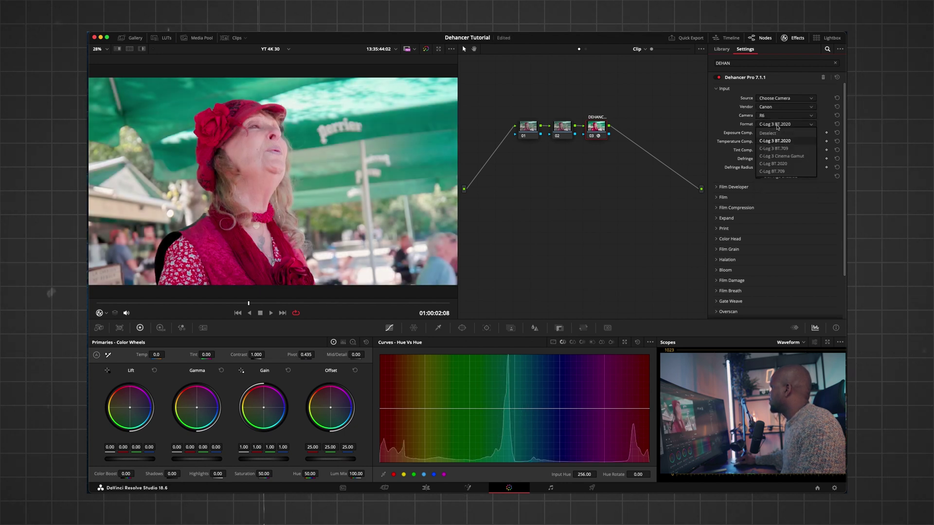
click(777, 156)
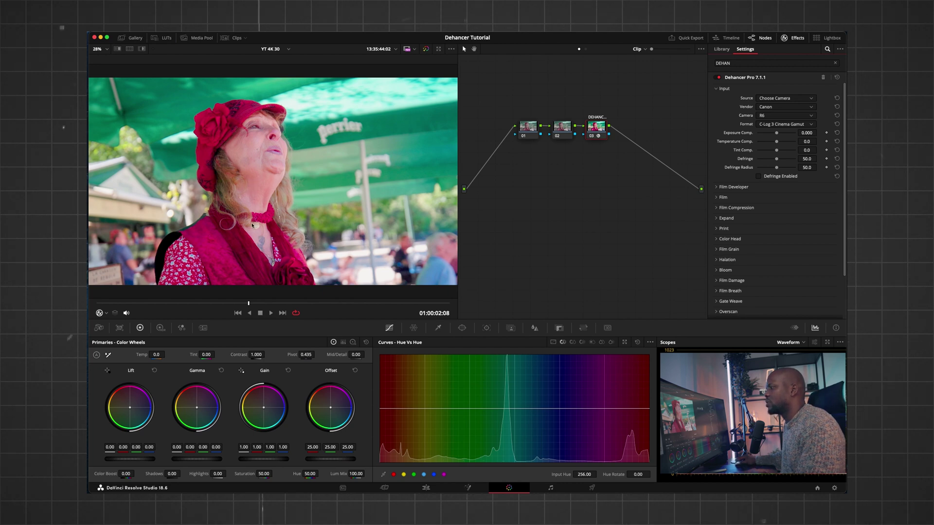
drag(249, 305, 331, 306)
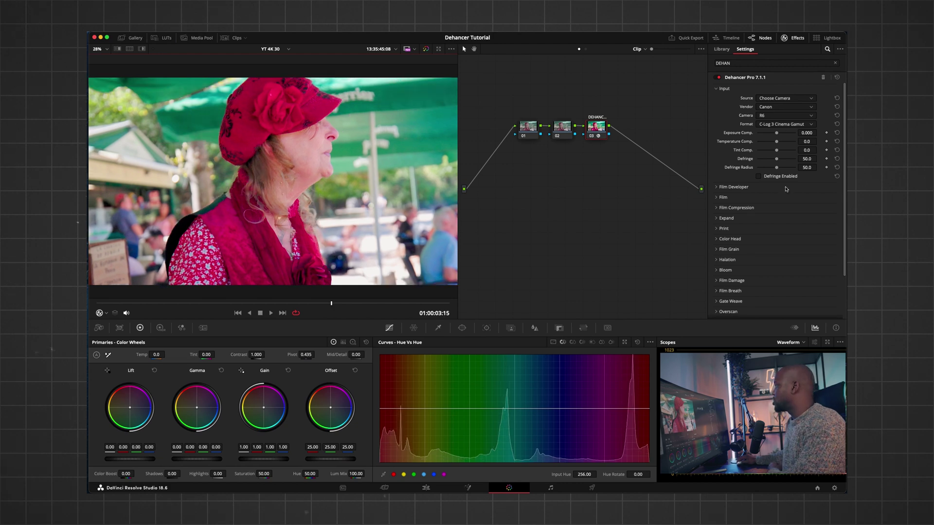
- Dial Dehancer's Input compensation to exposure 0.084, temperature 17.4 and tint -2.8
scroll(775, 138, down, 1)
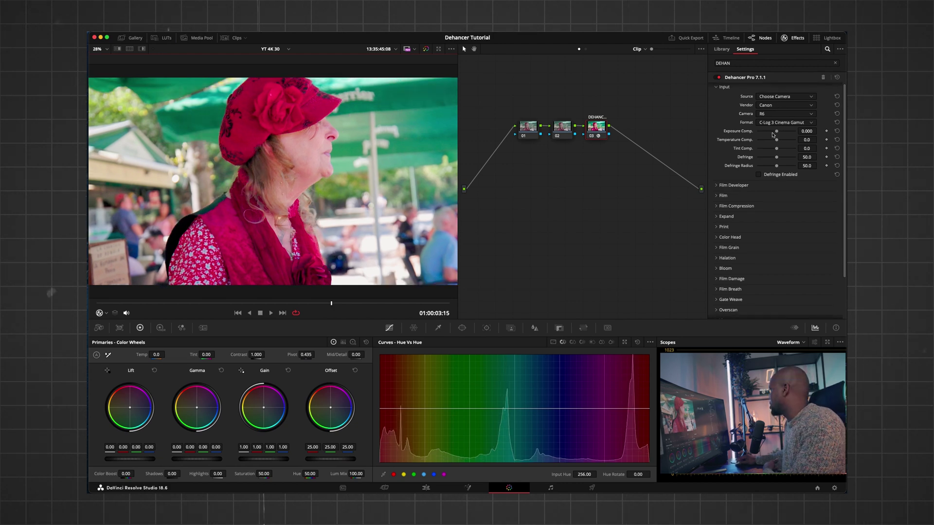
mouse_move(768, 132)
mouse_down()
mouse_move(777, 131)
mouse_move(765, 141)
mouse_move(781, 143)
mouse_up()
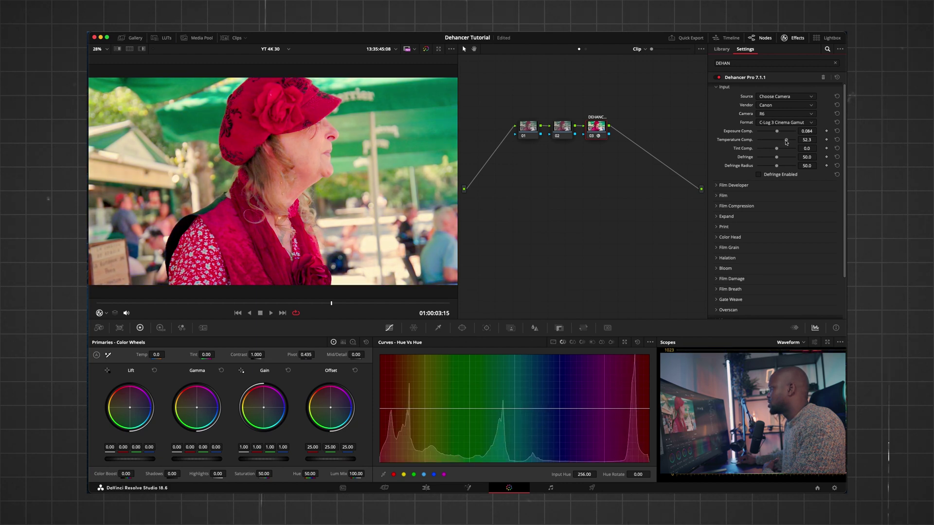
click(837, 140)
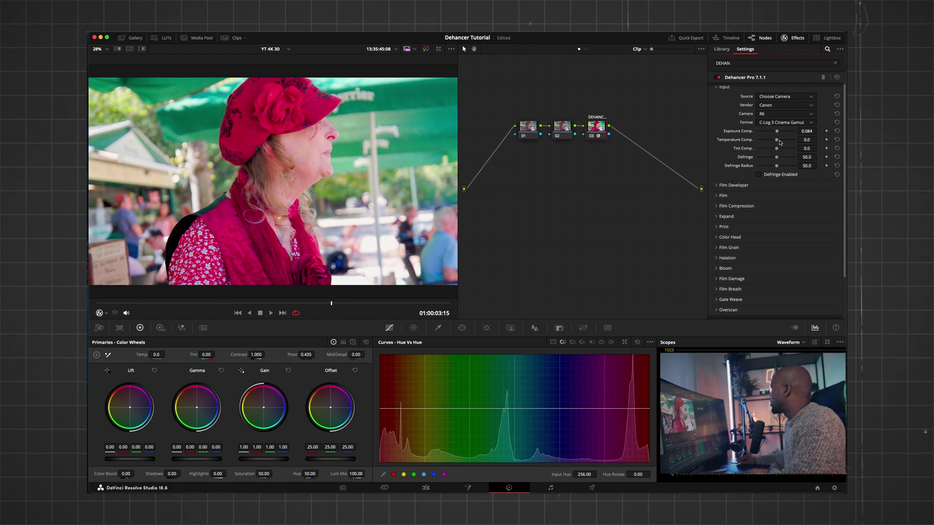
drag(780, 141, 779, 141)
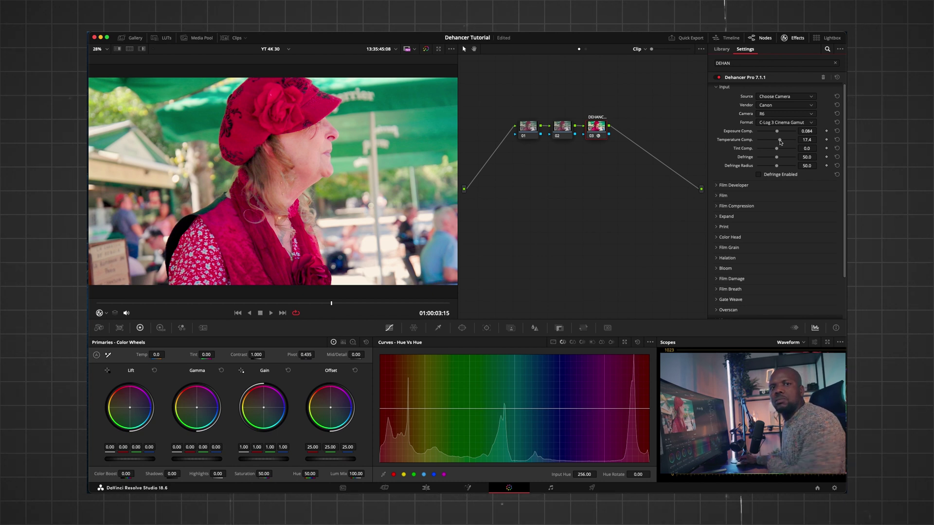
drag(778, 150, 775, 150)
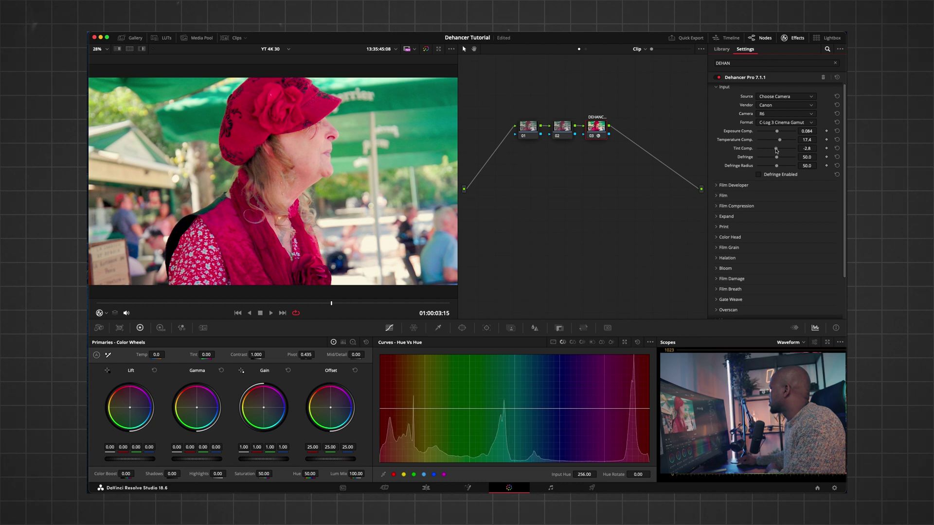
- Enable Defringe, choose the Kodak Vision3 50D film stock and pull it to -0.348 Ev
click(759, 175)
click(716, 196)
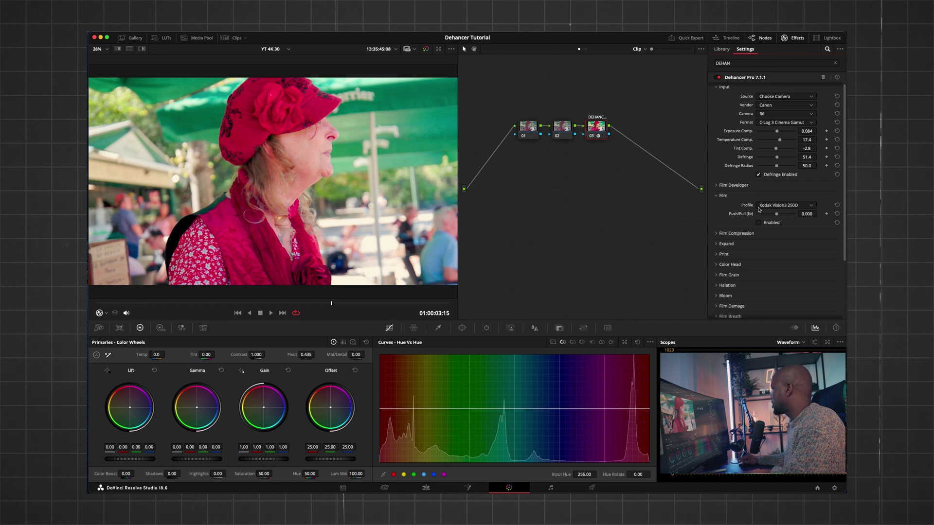
click(811, 205)
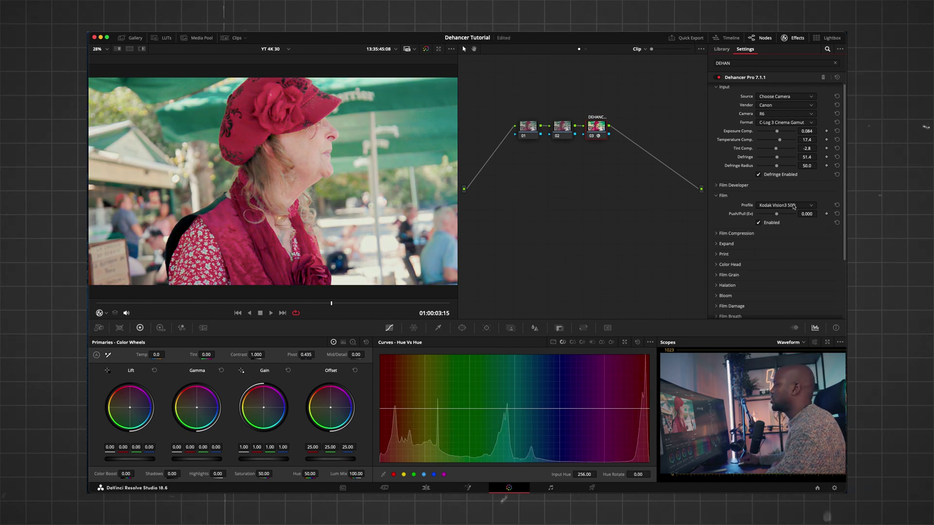
mouse_move(776, 214)
mouse_down()
mouse_move(762, 215)
mouse_move(774, 216)
mouse_up()
click(755, 186)
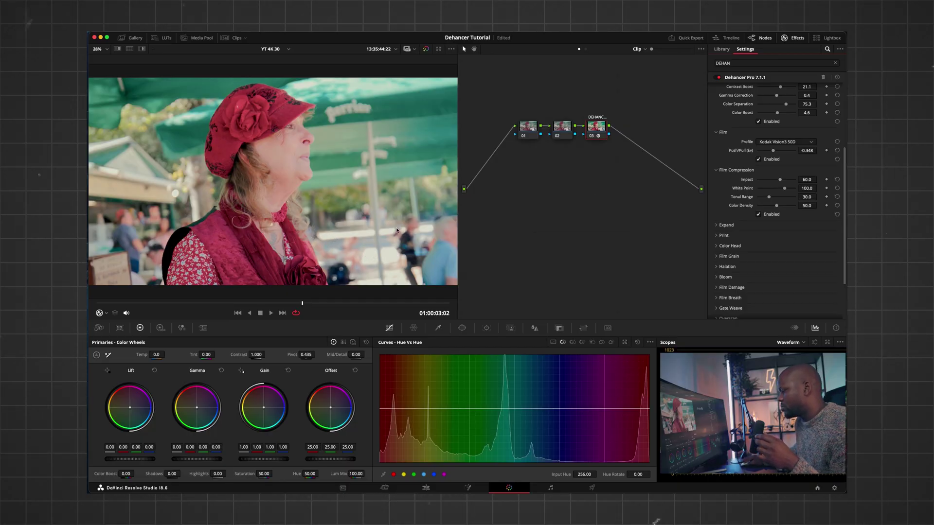
- Drag the Film Compression sliders to Impact 73.4, White Point 89.2 and Color Density 100
mouse_move(780, 180)
mouse_down()
mouse_move(755, 191)
mouse_move(781, 189)
mouse_up()
drag(777, 205, 791, 208)
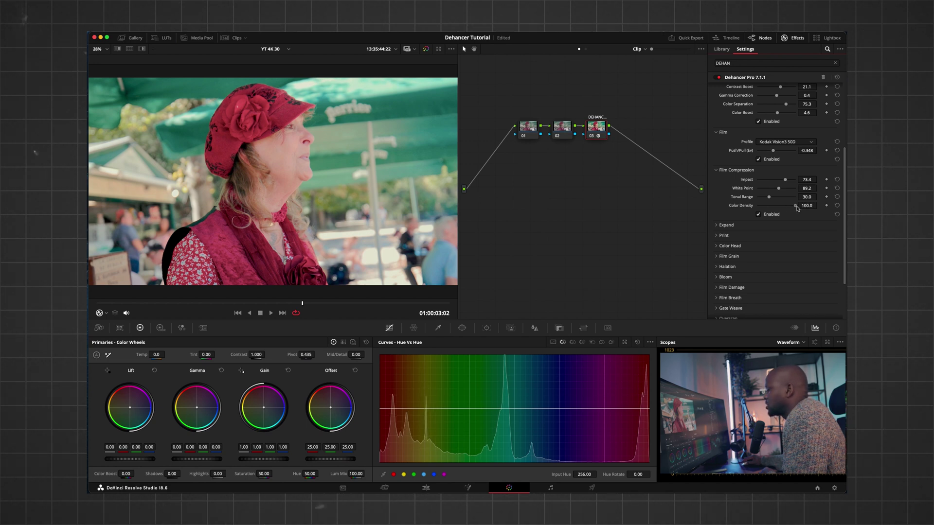
- Reveal the Expand section and raise its Black Point to 11.20
click(727, 225)
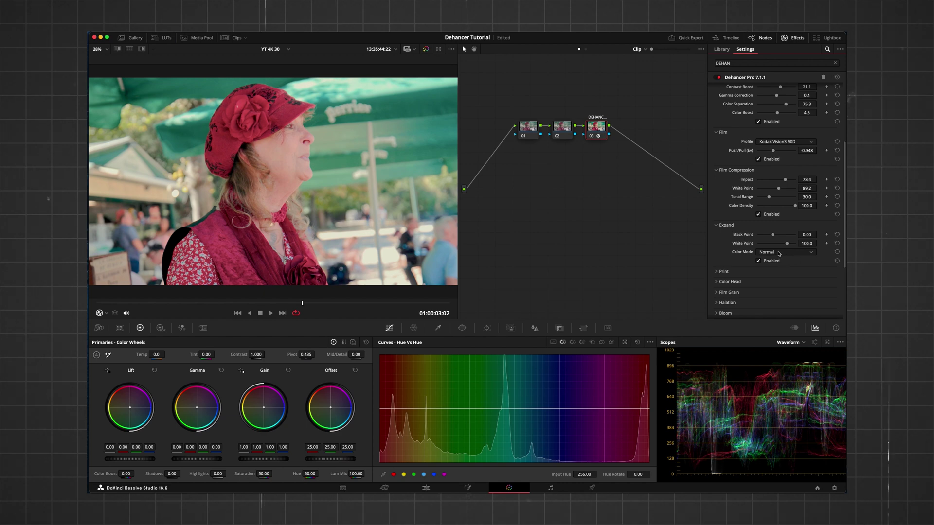
mouse_move(791, 236)
mouse_down()
mouse_move(762, 236)
mouse_move(787, 237)
mouse_move(775, 238)
mouse_up()
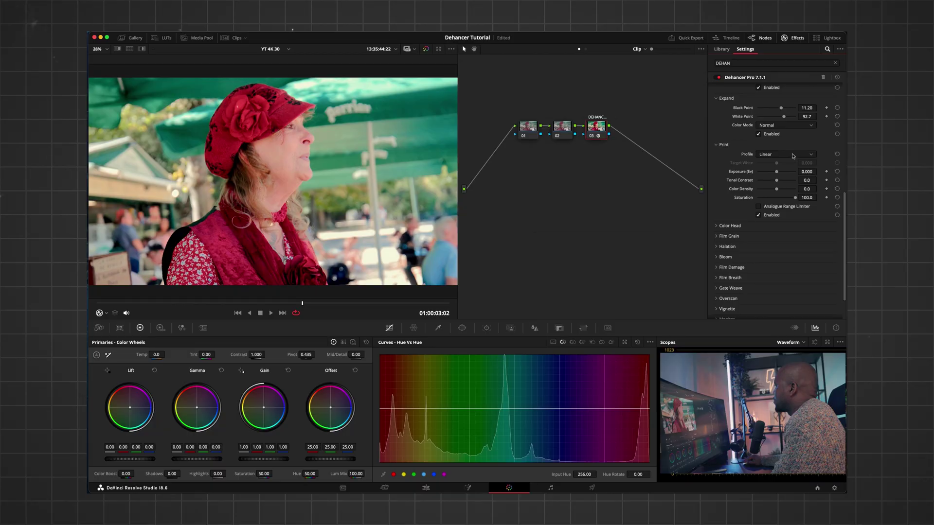
- Choose the Kodak 2383 Print Film print profile and raise Target White to 0.716
click(793, 155)
click(785, 187)
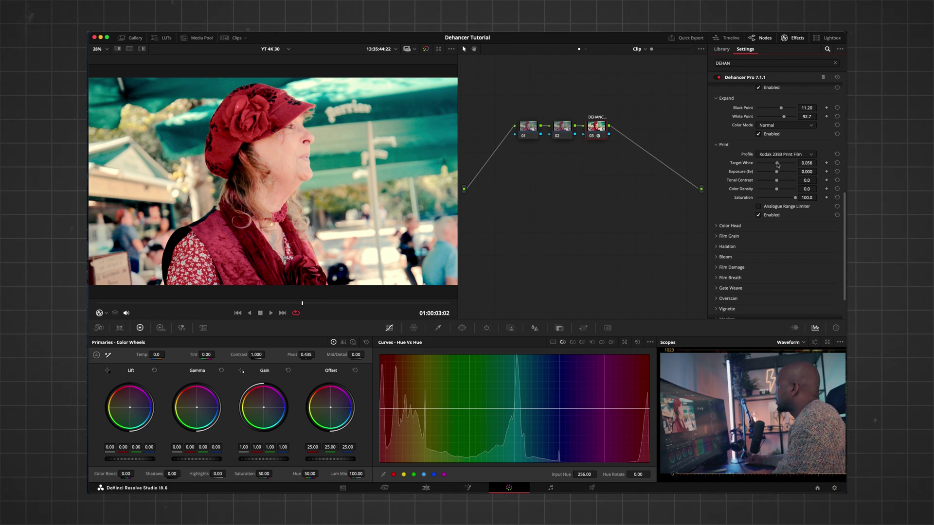
drag(780, 165, 780, 165)
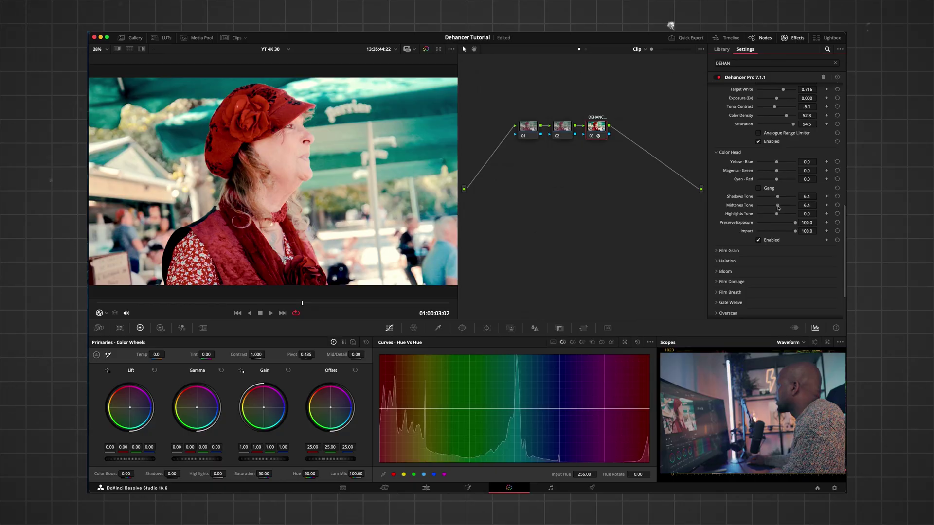
- Set Color Head Midtones Tone to 21.1 and Impact to 70.7
drag(778, 207, 780, 208)
drag(796, 231, 756, 232)
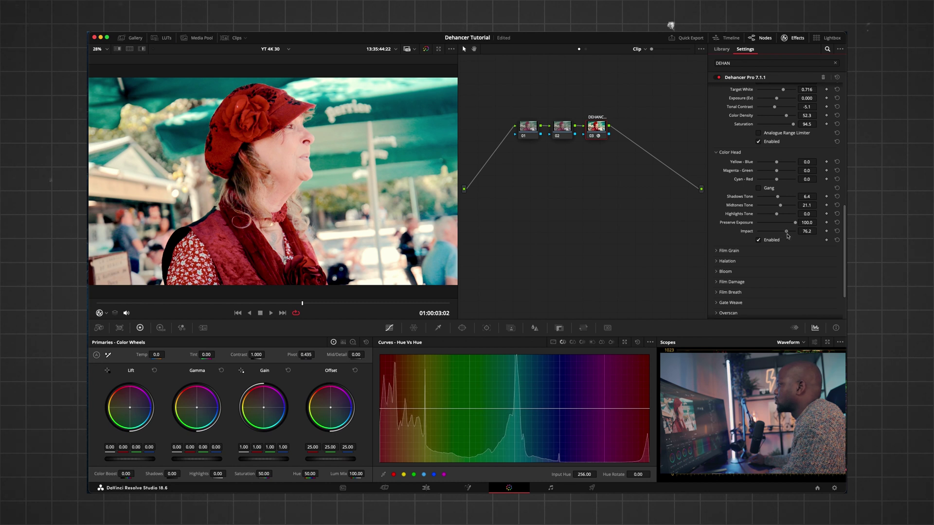
drag(788, 236, 784, 236)
scroll(729, 198, down, 3)
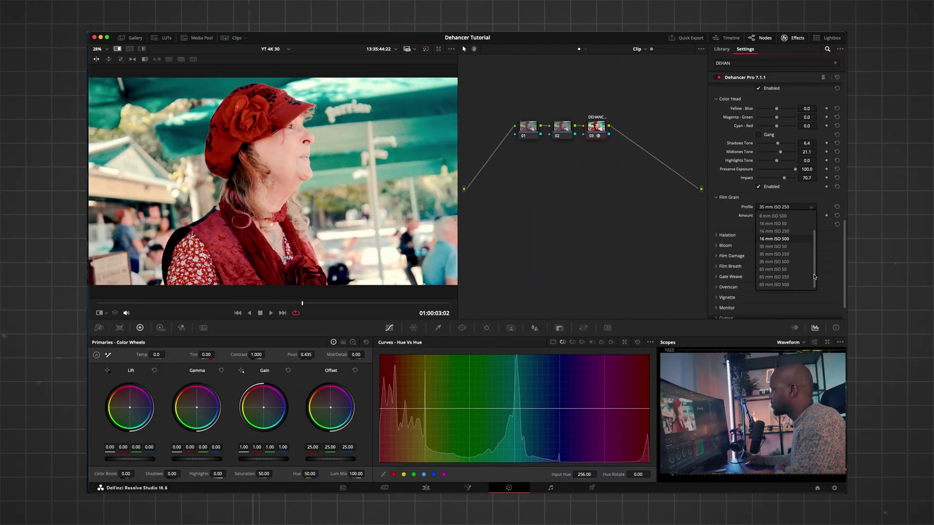
- Switch the film grain profile to Custom with a grain Size of 2.24
drag(814, 275, 817, 258)
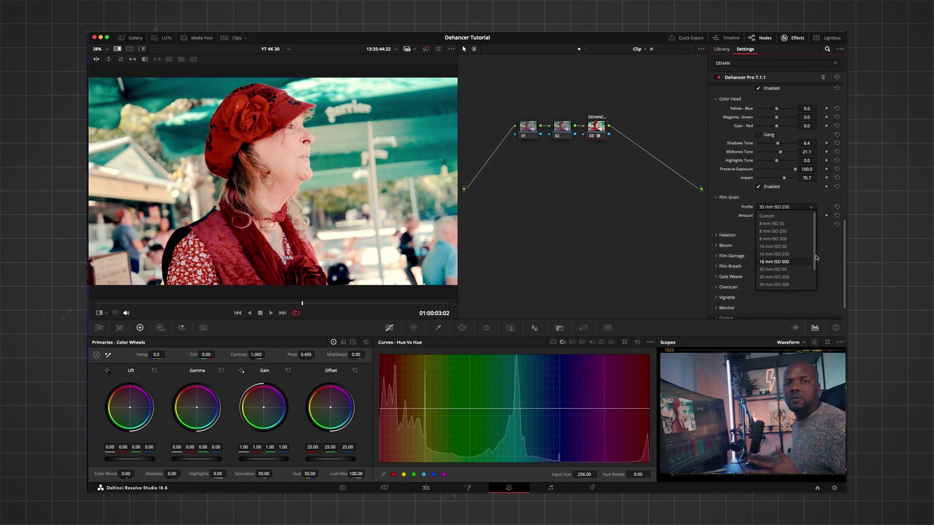
click(801, 216)
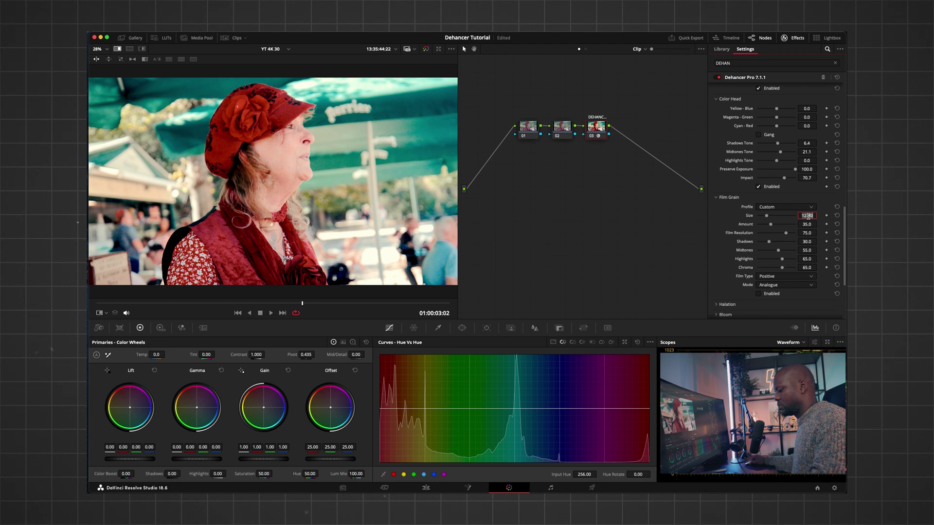
text(2.24)
key(Return)
- Lower grain Amount to 6.4, Film Resolution to 72.5 and Midtones grain to 43.1
drag(771, 223, 762, 226)
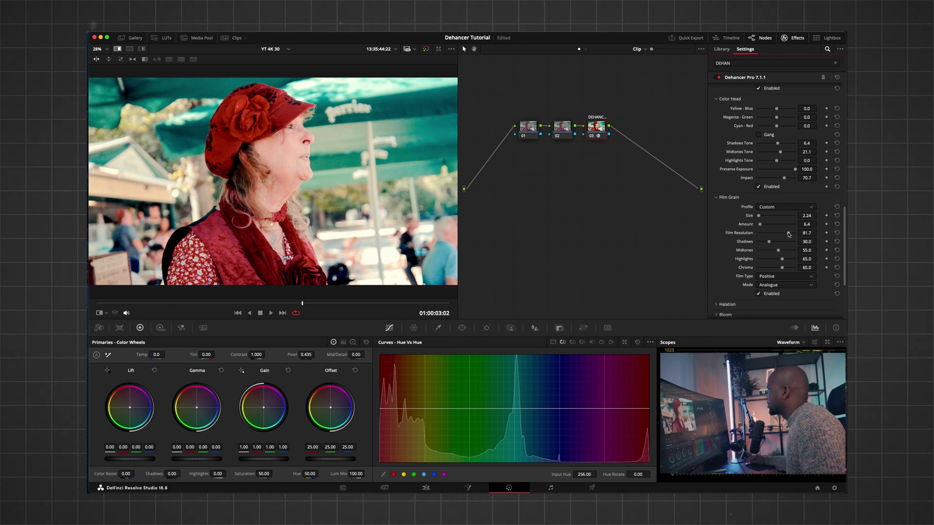
drag(788, 234, 761, 235)
drag(784, 234, 785, 235)
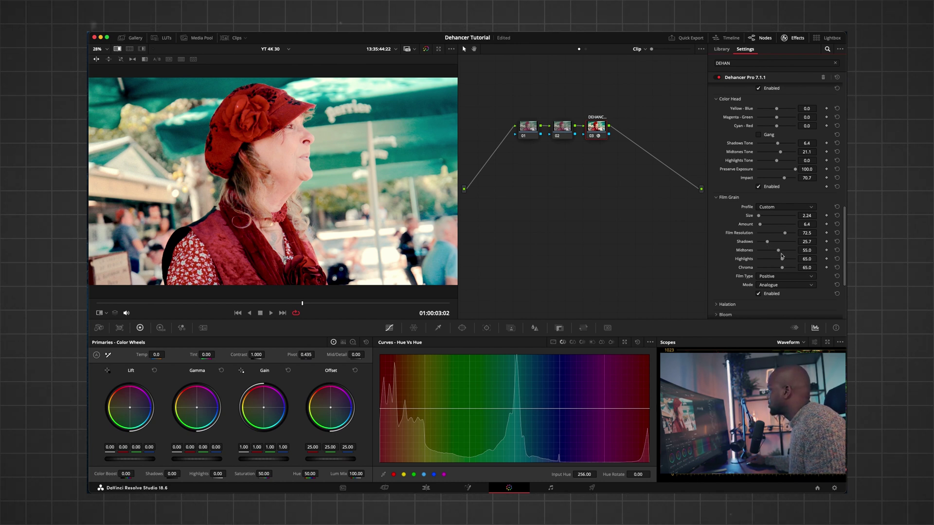
drag(779, 251, 774, 251)
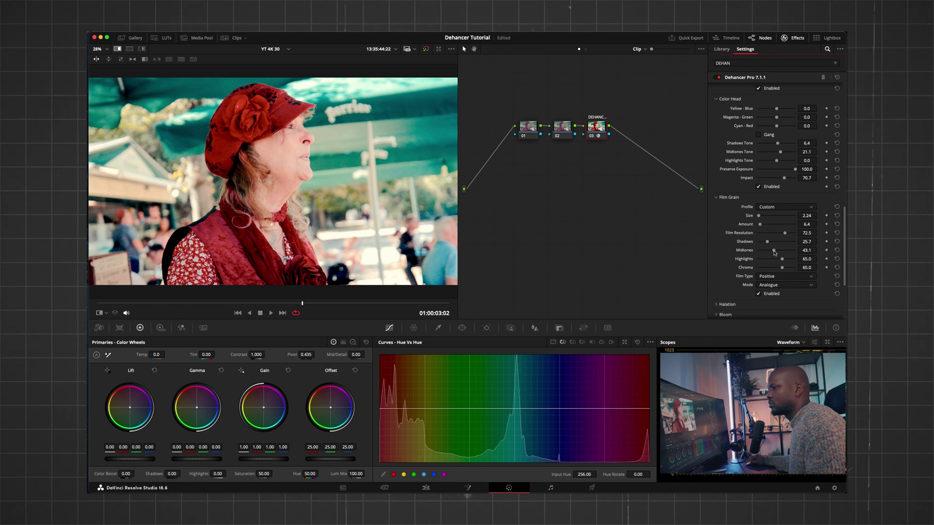
scroll(777, 173, down, 3)
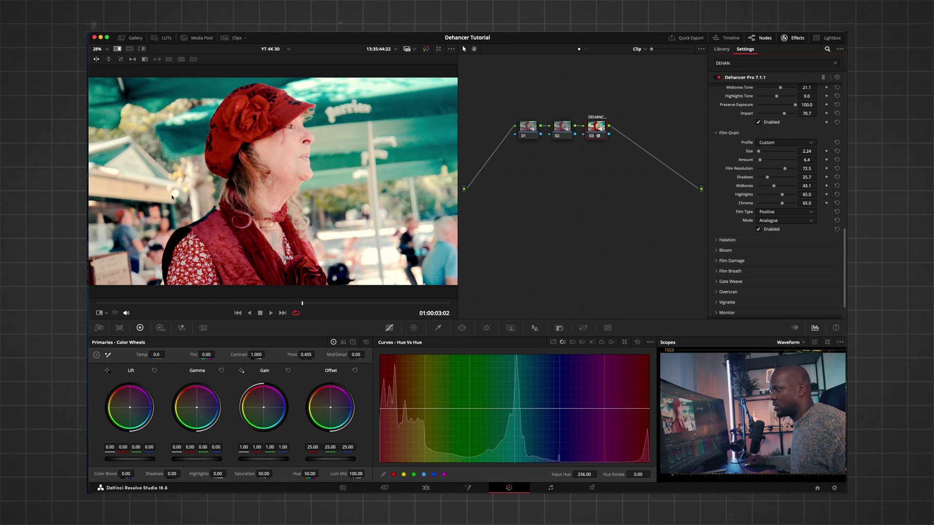
- Enable Halation, try the 8 mm / Super 8 profile, then settle on 35 mm / Super 35
click(727, 240)
scroll(759, 210, down, 3)
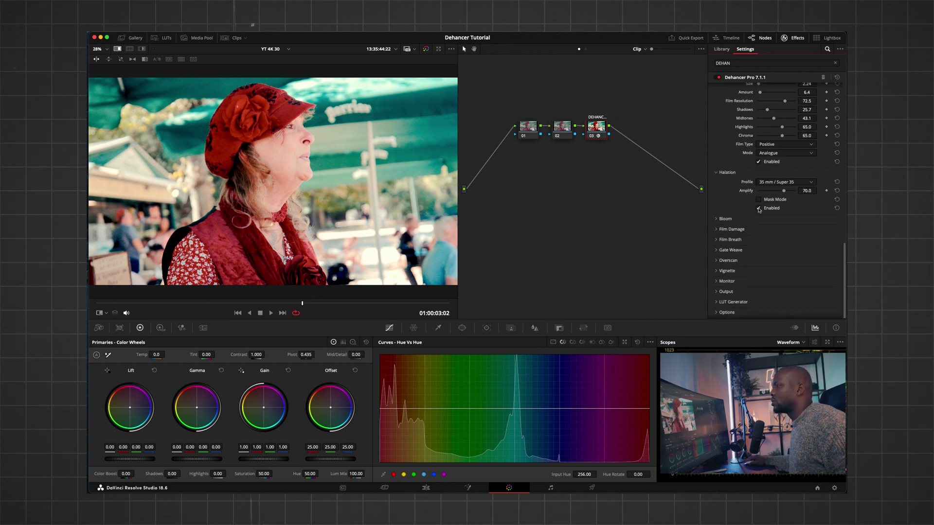
click(792, 184)
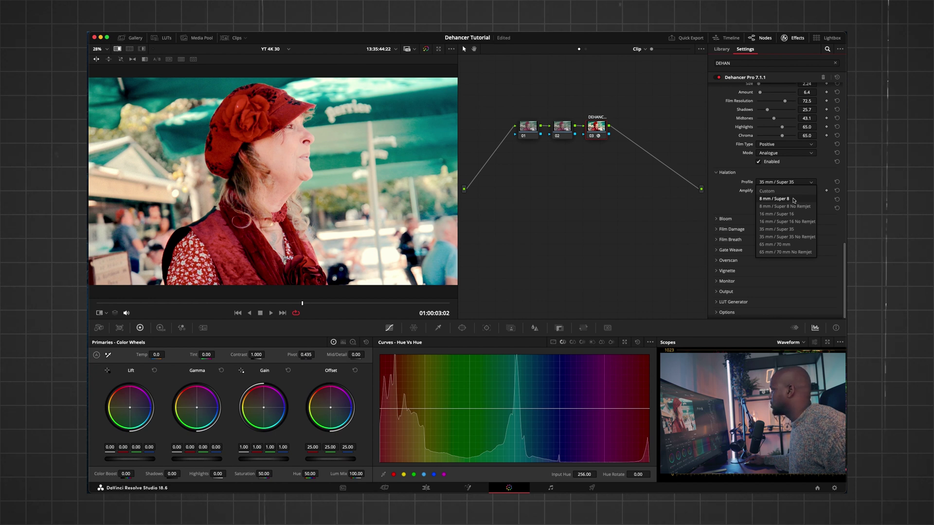
click(793, 199)
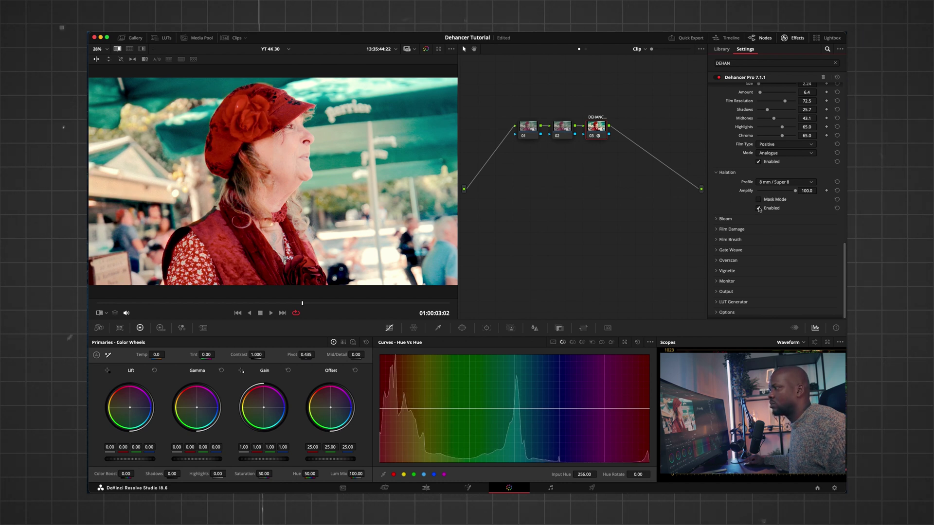
click(788, 183)
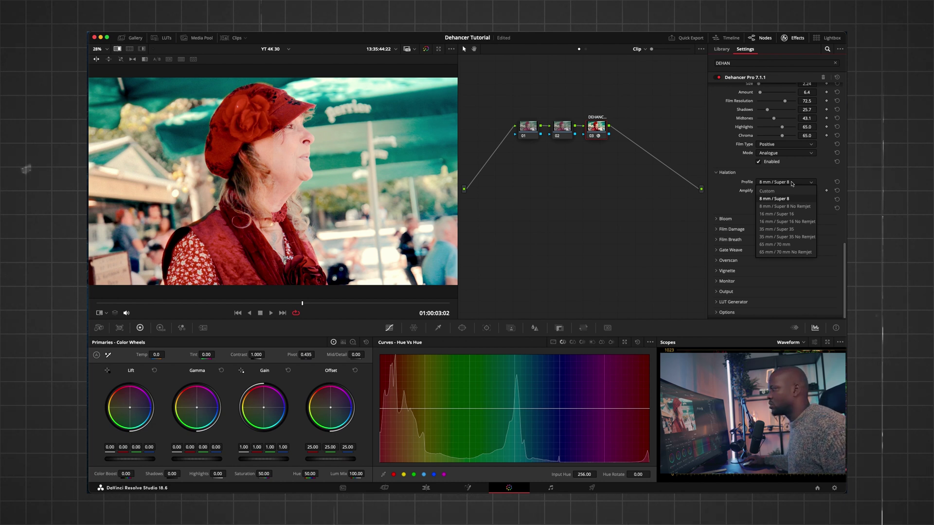
click(785, 229)
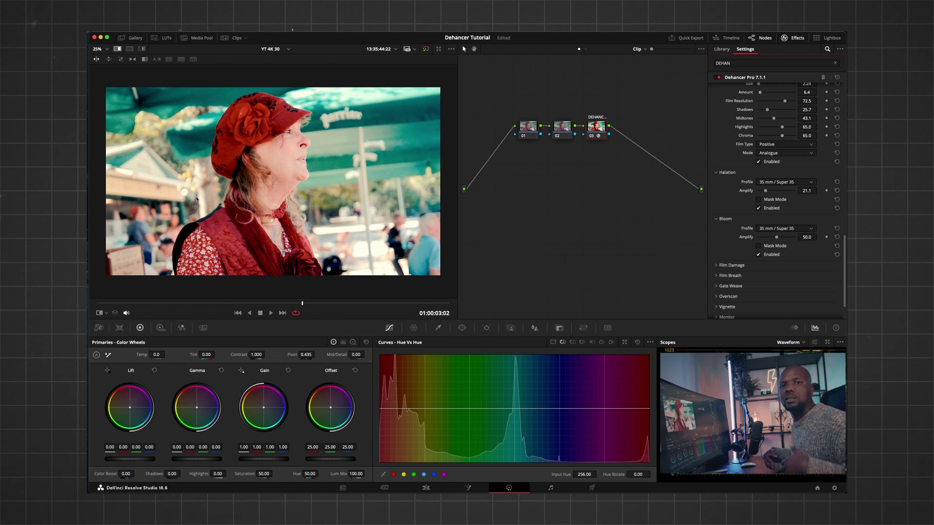
- Push Bloom Amplify to 100 and toggle bloom off and on to compare
click(809, 230)
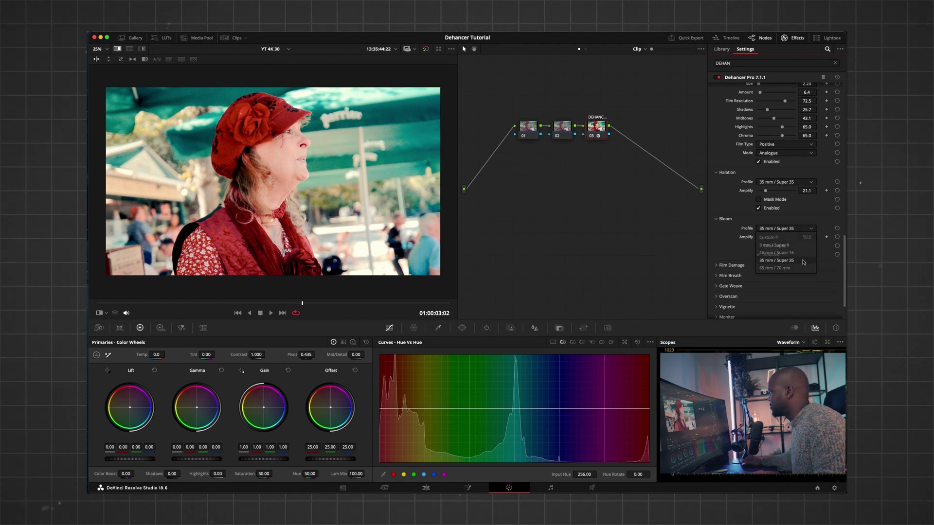
drag(777, 237, 795, 237)
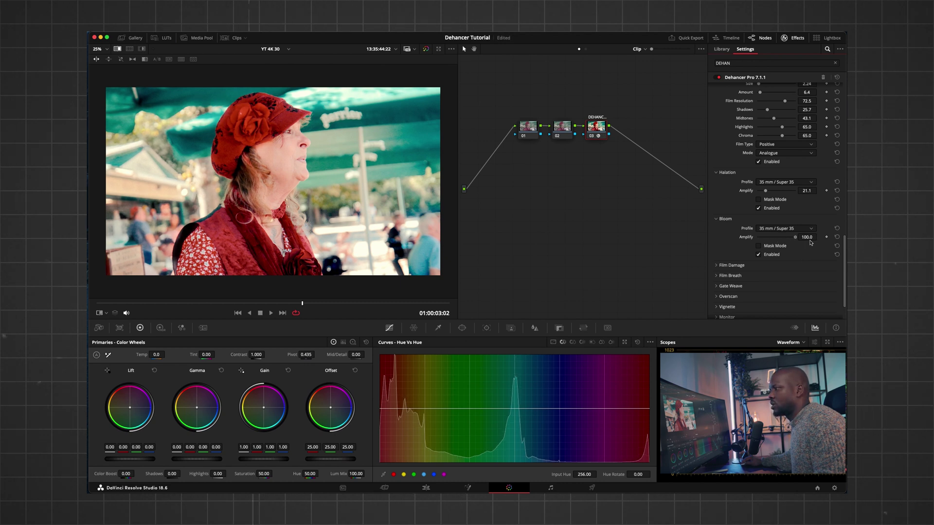
click(758, 255)
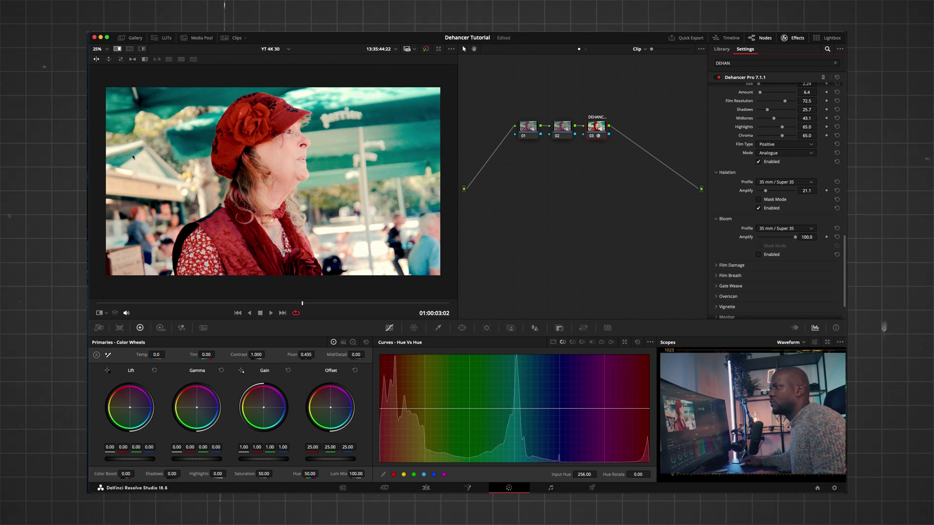
click(759, 255)
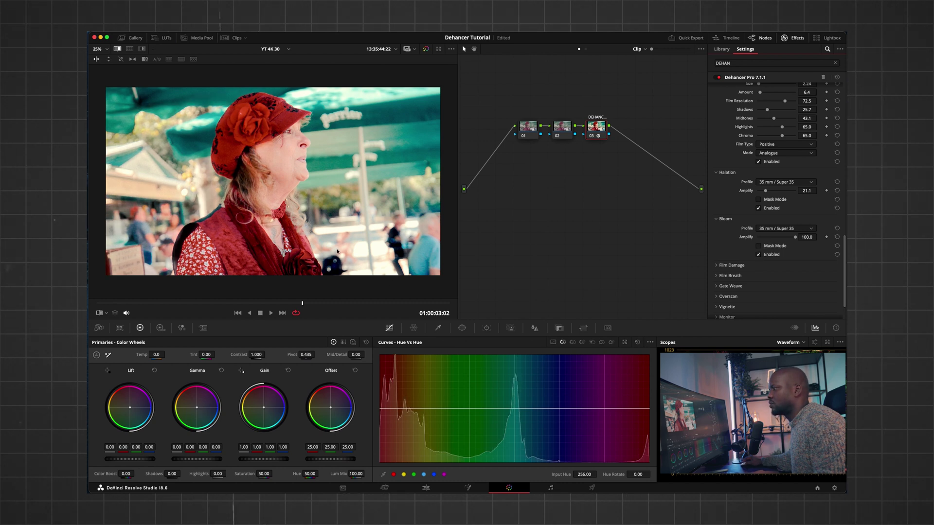
click(758, 255)
click(758, 254)
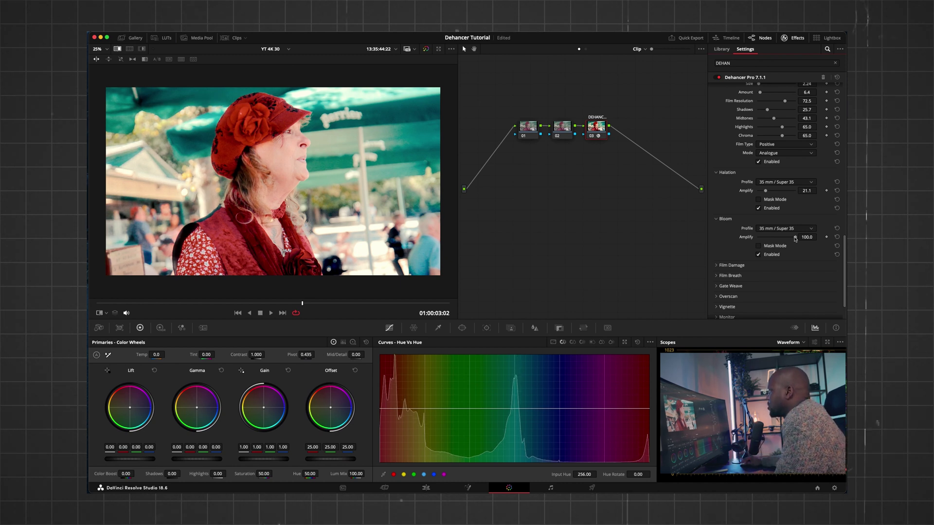
- Lower Bloom Amplify to about 38.5 and reveal the Film Damage settings
drag(796, 239, 777, 239)
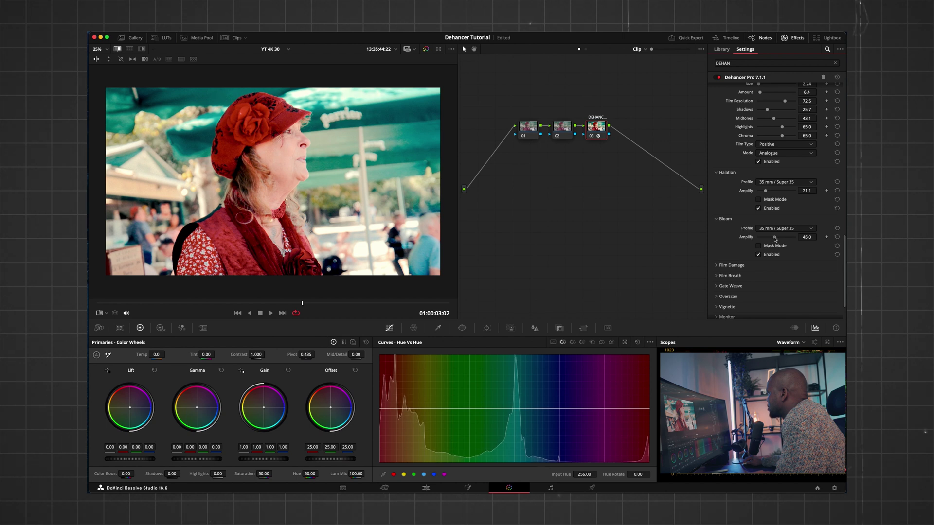
click(731, 265)
scroll(766, 239, down, 1)
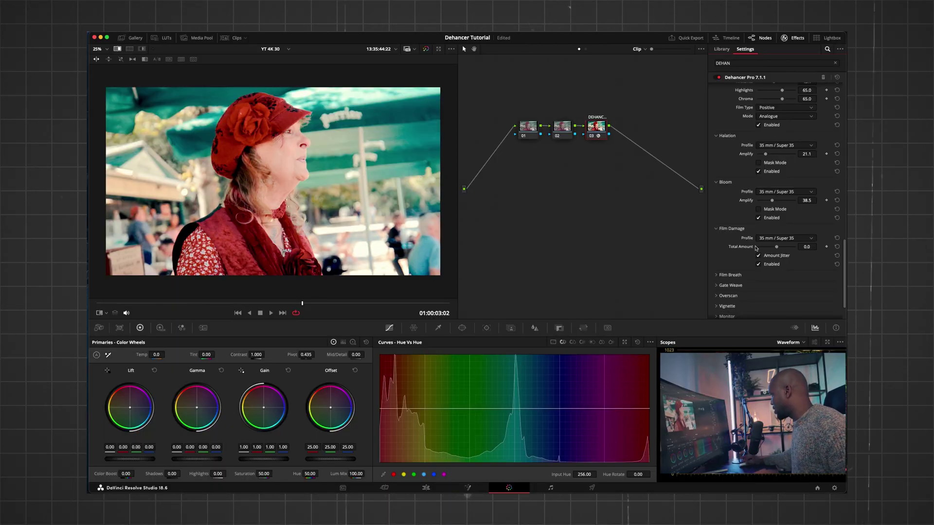
- Apply the 8 mm / Super 8 film damage profile, play the clip from the start, then disable damage
click(800, 239)
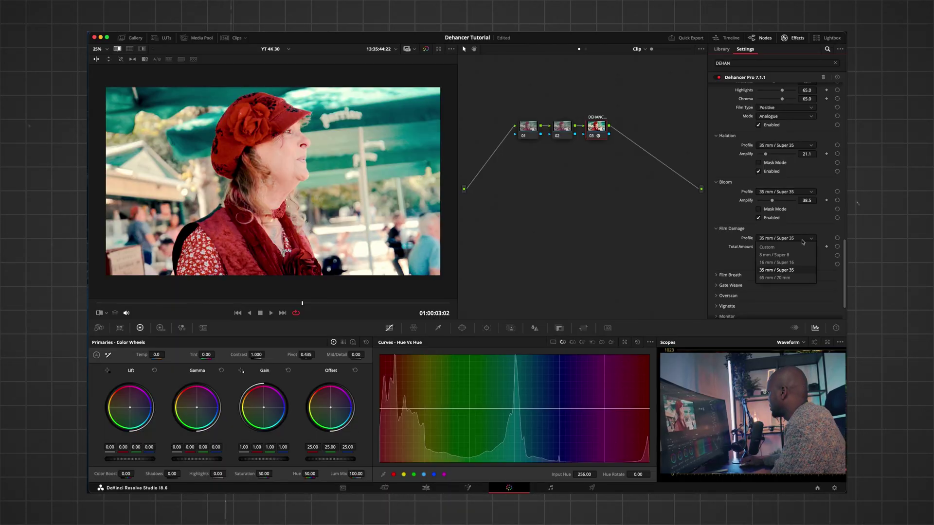
click(796, 255)
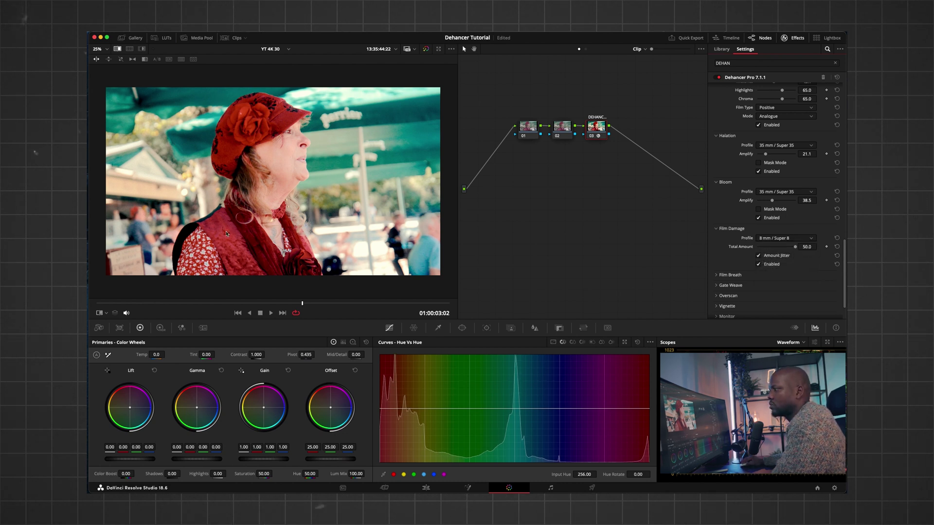
key(Home)
key(space)
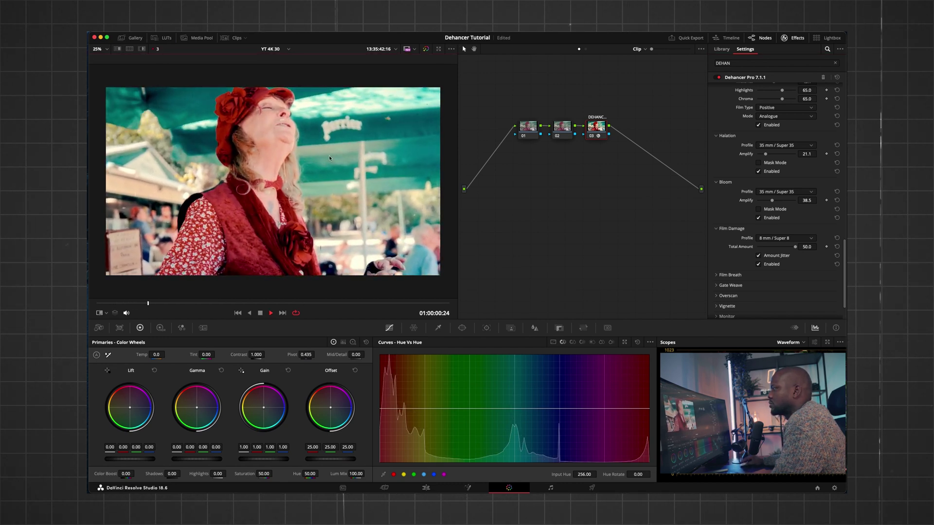
click(758, 264)
scroll(743, 275, down, 3)
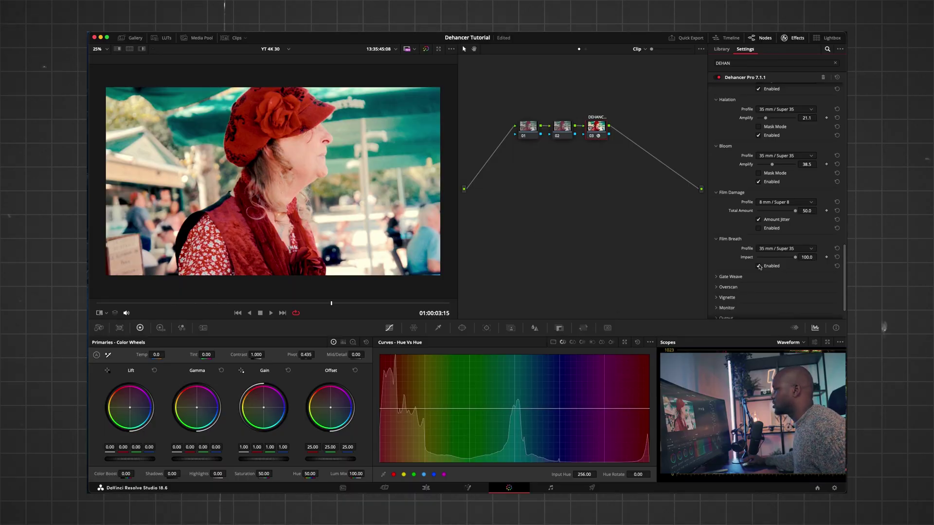
- Collapse Film Damage and Film Breath, and expand Gate Weave showing 35 mm / Super 35
scroll(760, 267, down, 2)
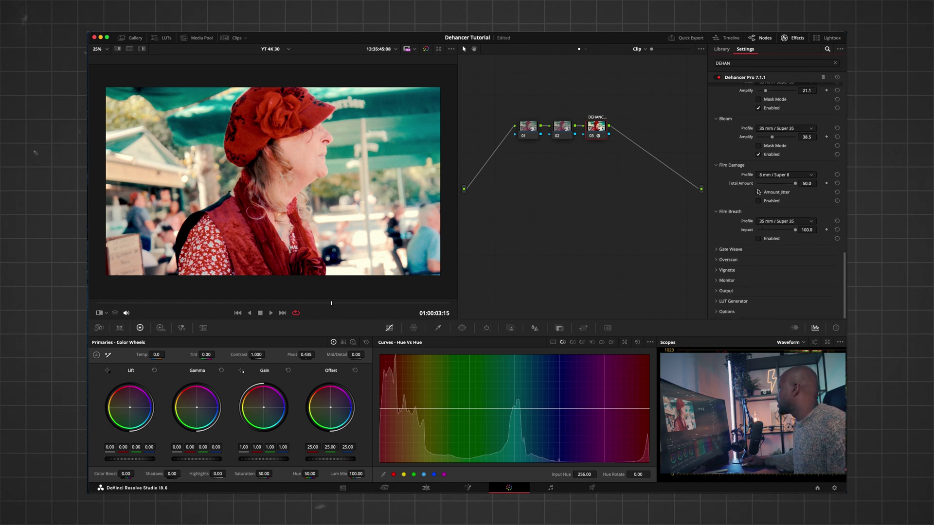
click(716, 166)
click(729, 211)
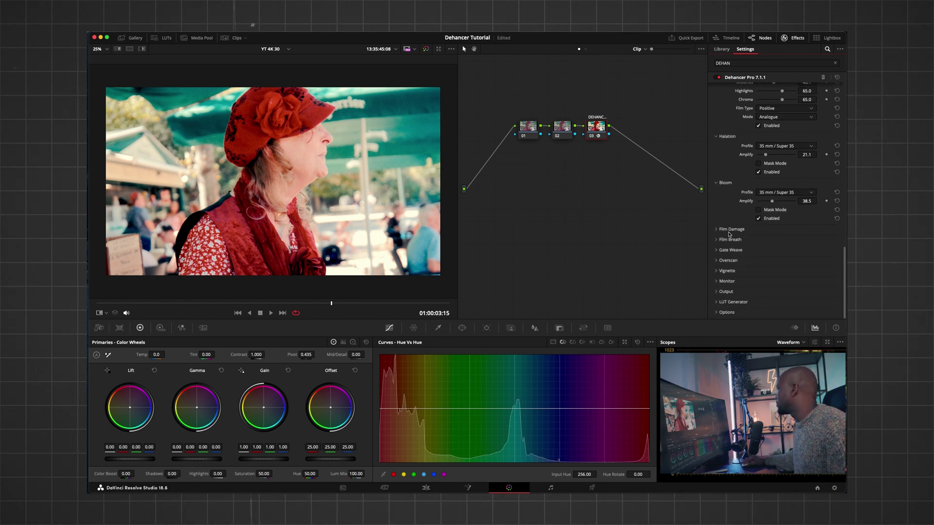
click(731, 249)
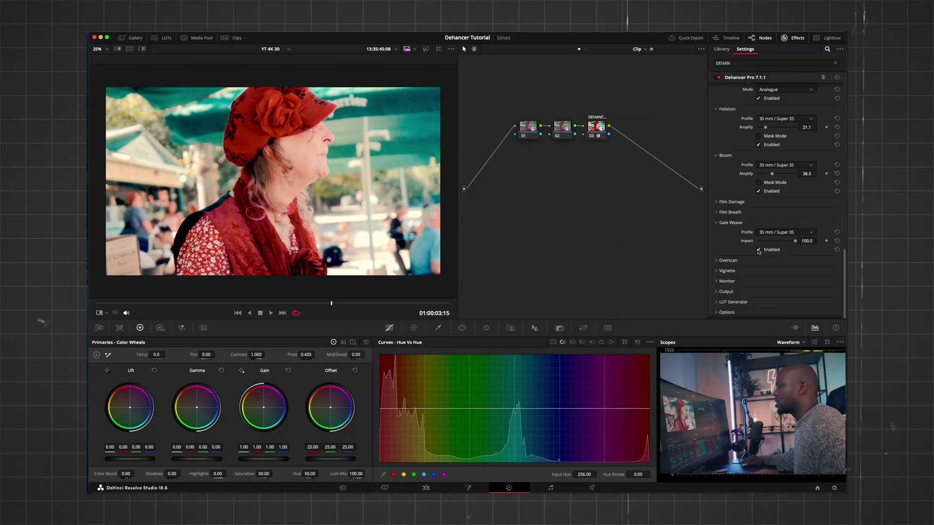
- Disable Gate Weave, preview the 1.85:1 and Ultra Panavision 65mm gates, then turn Overscan off
click(759, 250)
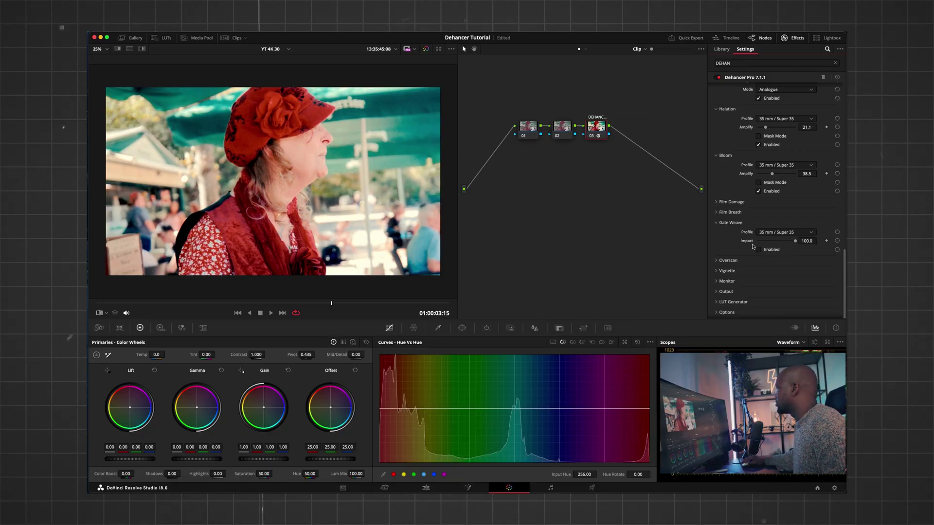
click(716, 223)
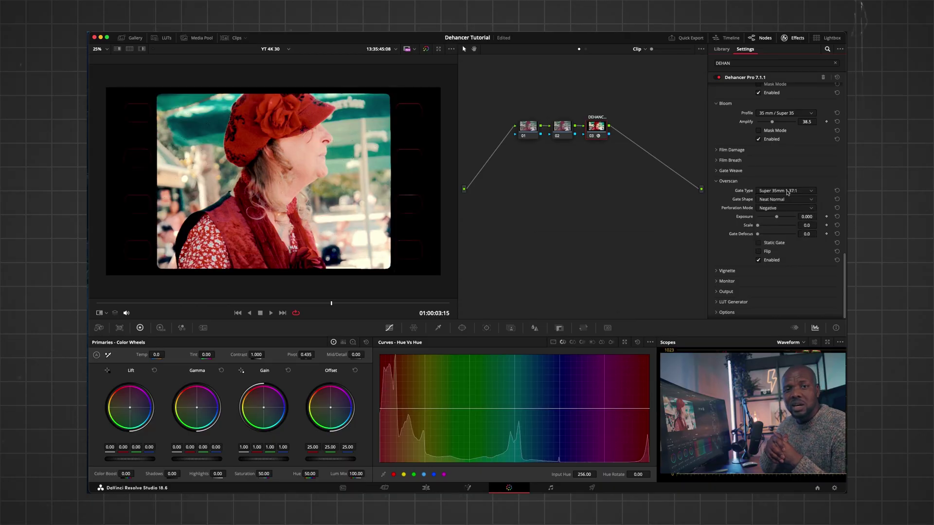
click(788, 192)
click(787, 203)
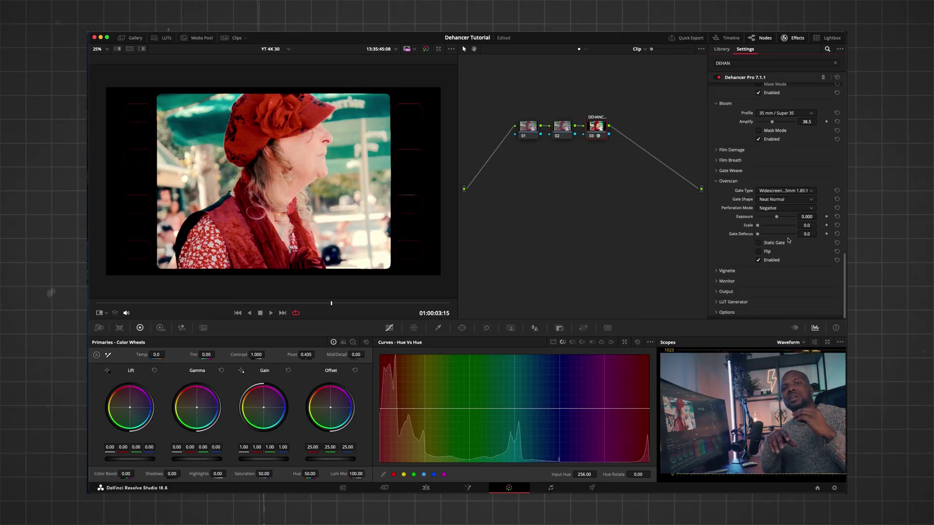
click(786, 191)
click(792, 247)
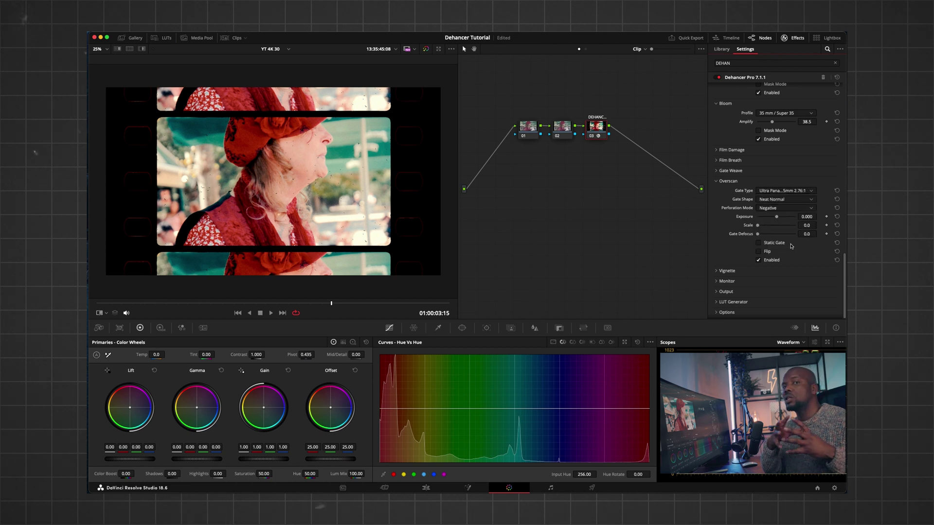
click(786, 191)
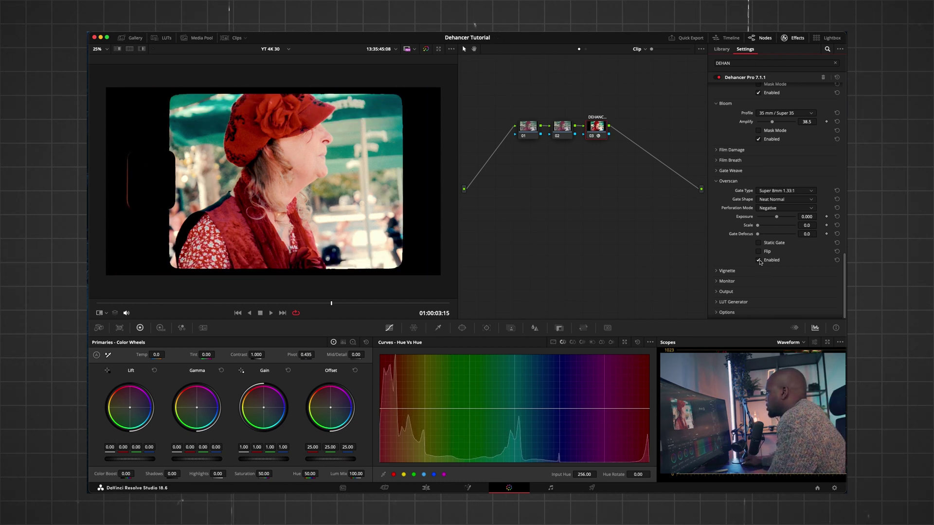
click(759, 260)
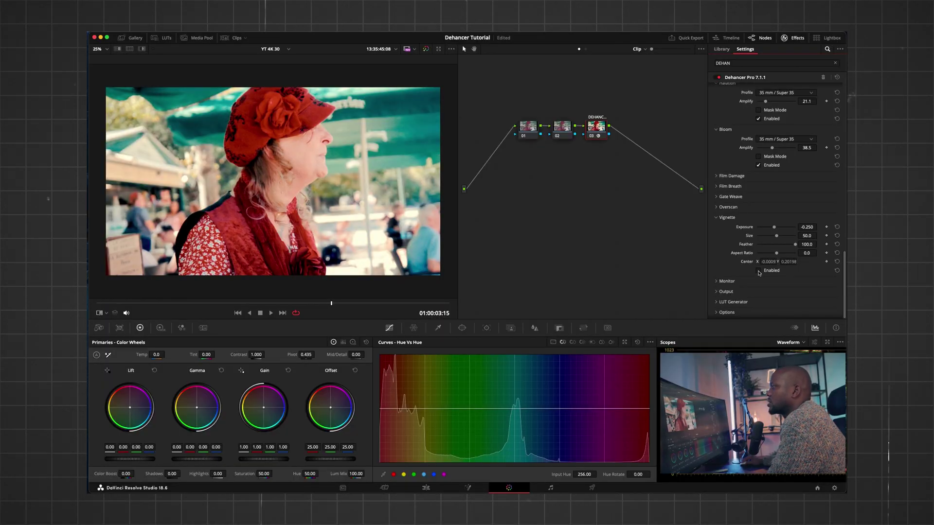
- Enable Dehancer's vignette at Size 83.5, Feather 61.5, Aspect Ratio 41.3, then turn on False Color IRE
click(759, 270)
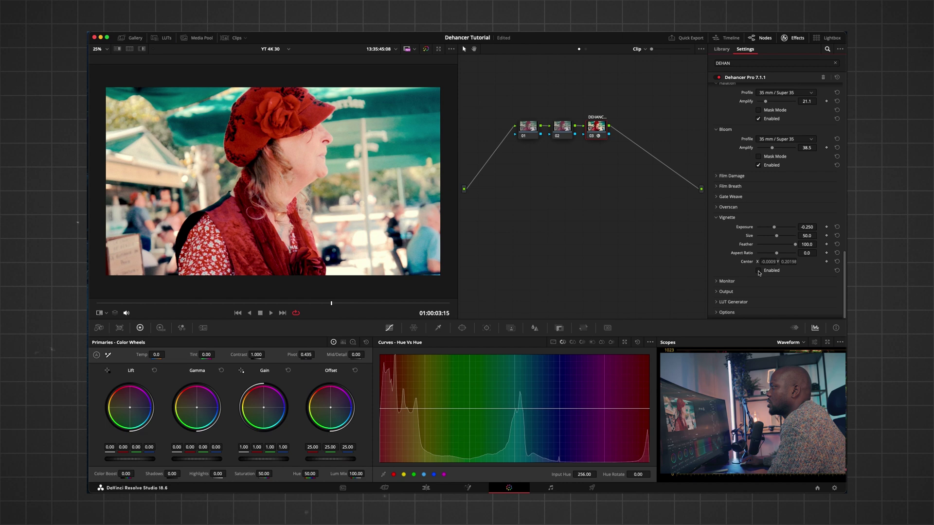
click(758, 271)
click(758, 271)
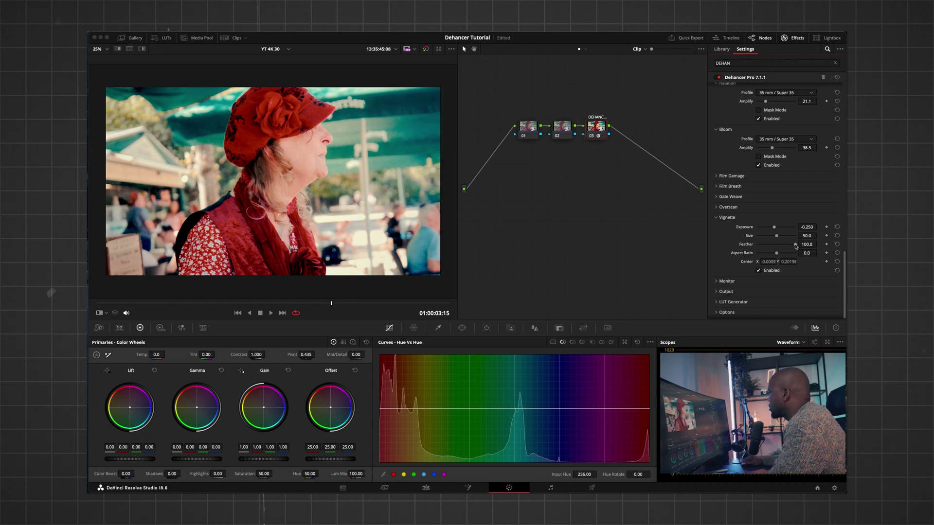
drag(757, 245, 781, 255)
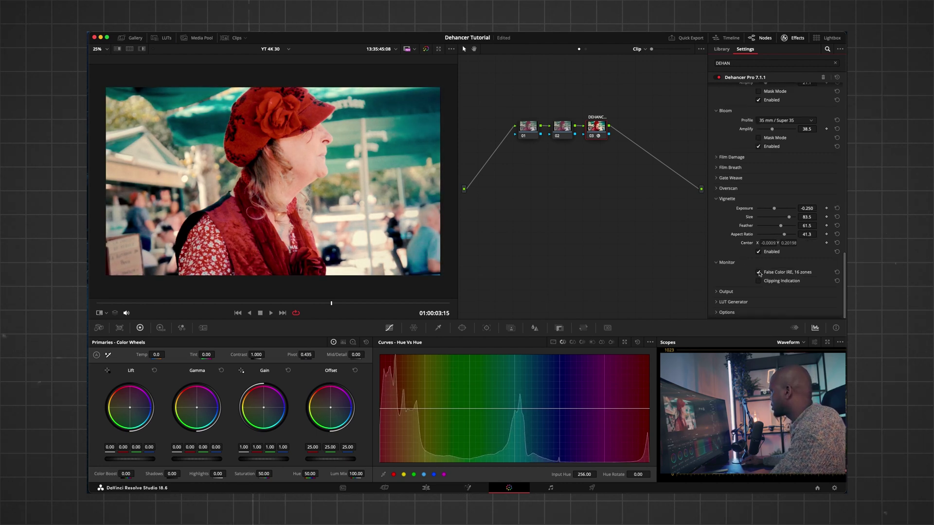
click(758, 273)
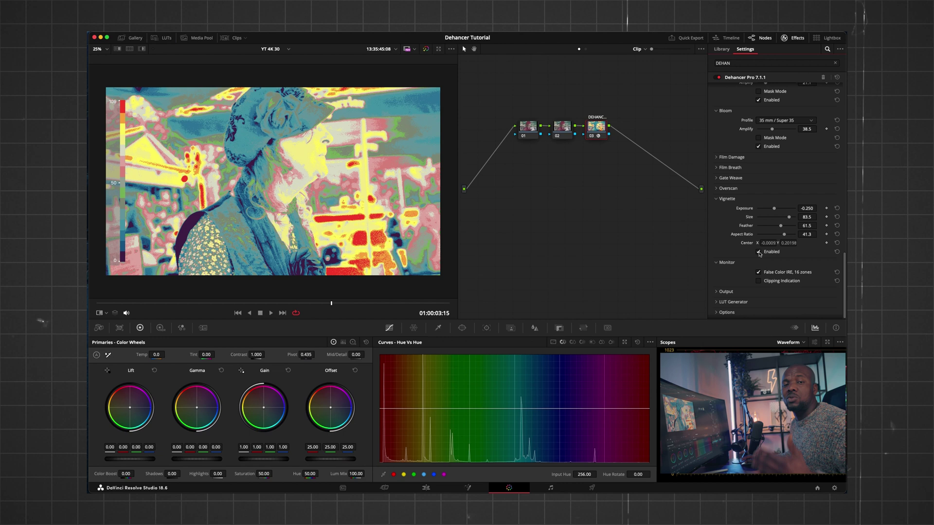
- Compare the vignette on/off, switch off false-colour and clipping views, and lower Total Impact to 78
click(758, 252)
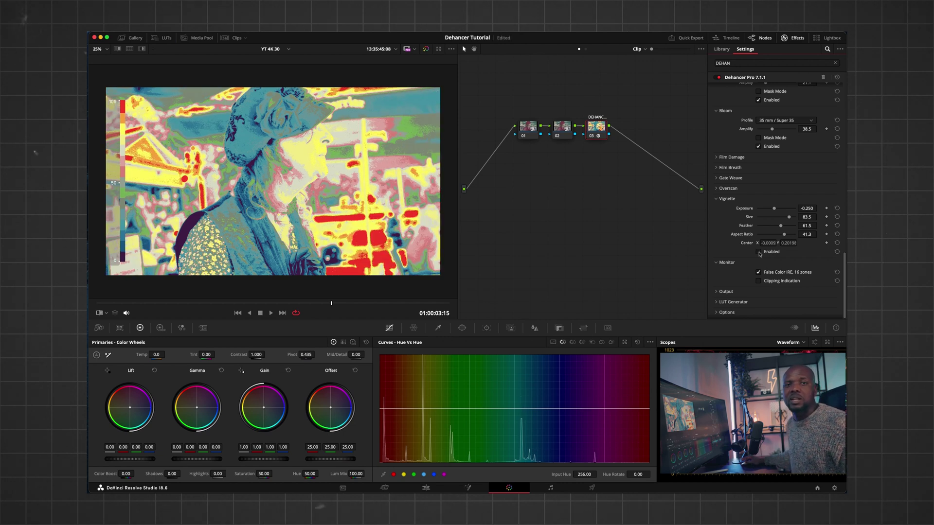
click(758, 252)
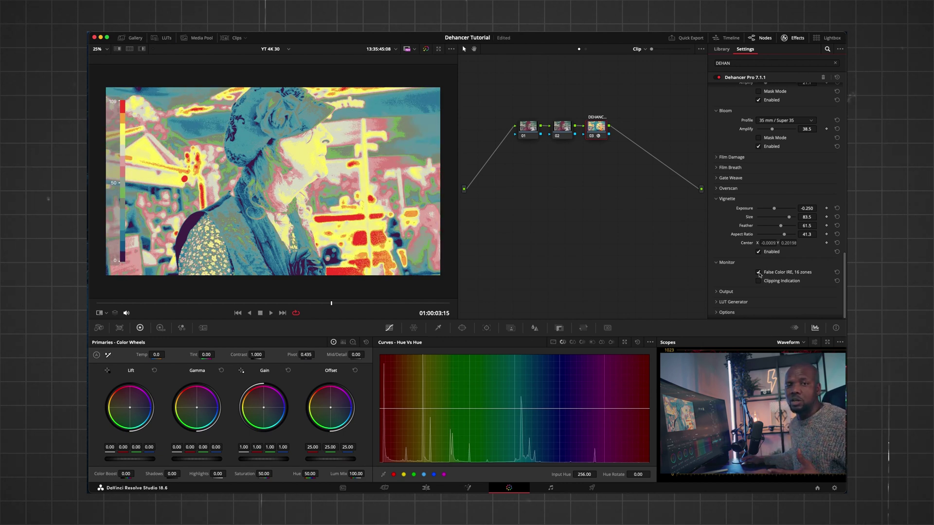
click(758, 272)
click(759, 282)
click(759, 282)
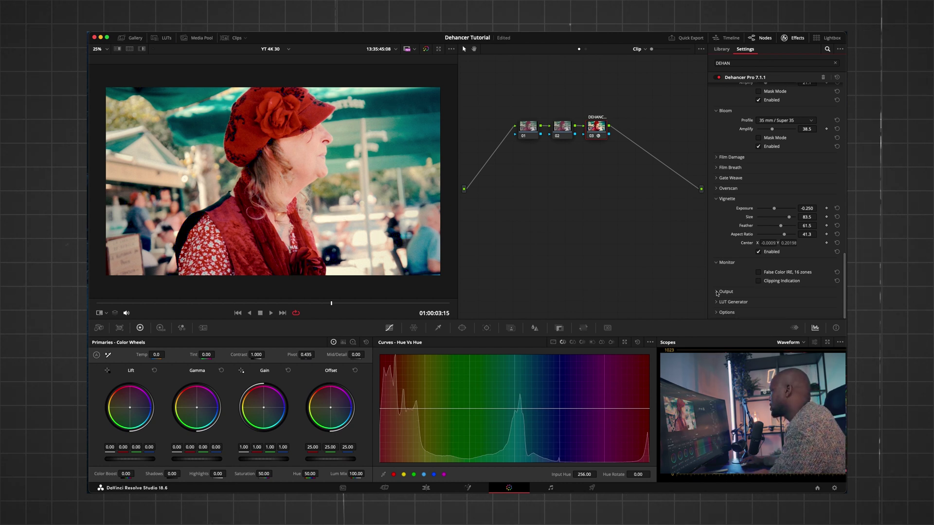
click(717, 292)
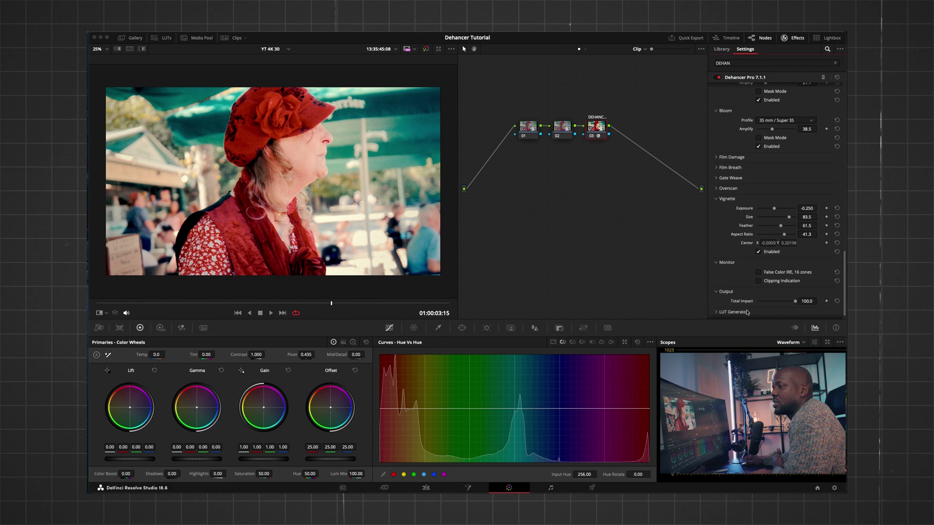
mouse_move(795, 301)
mouse_down()
mouse_move(766, 302)
mouse_move(791, 304)
mouse_up()
- Export a Normal (33x33x33) LUT of the grade with the input transform disabled
click(717, 312)
scroll(717, 306, down, 2)
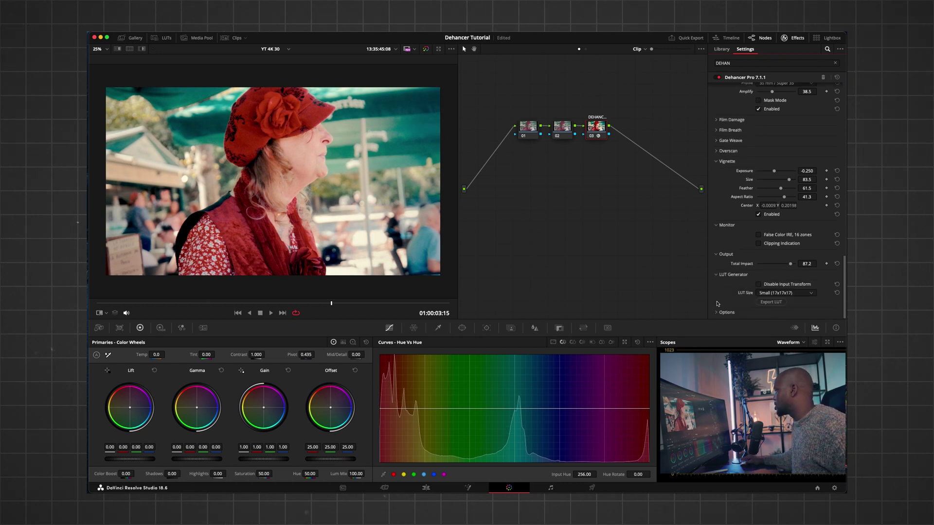
click(758, 284)
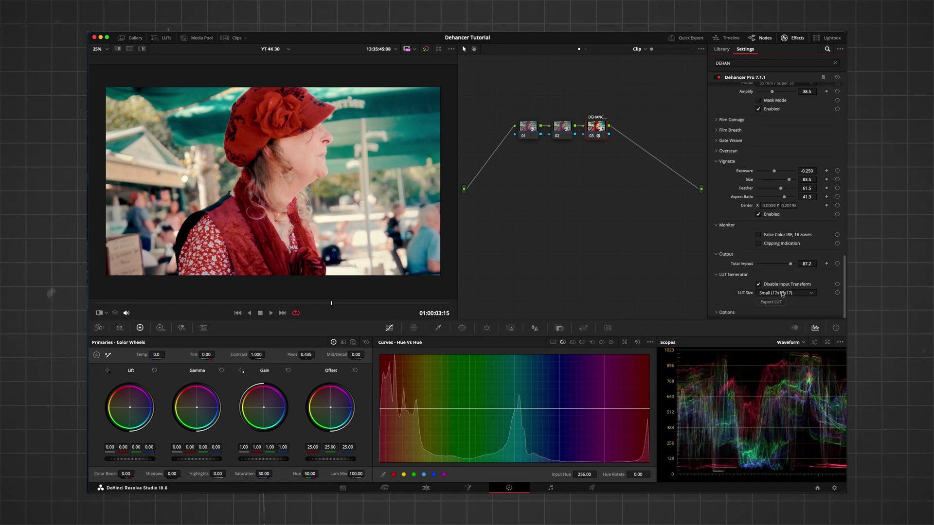
click(810, 294)
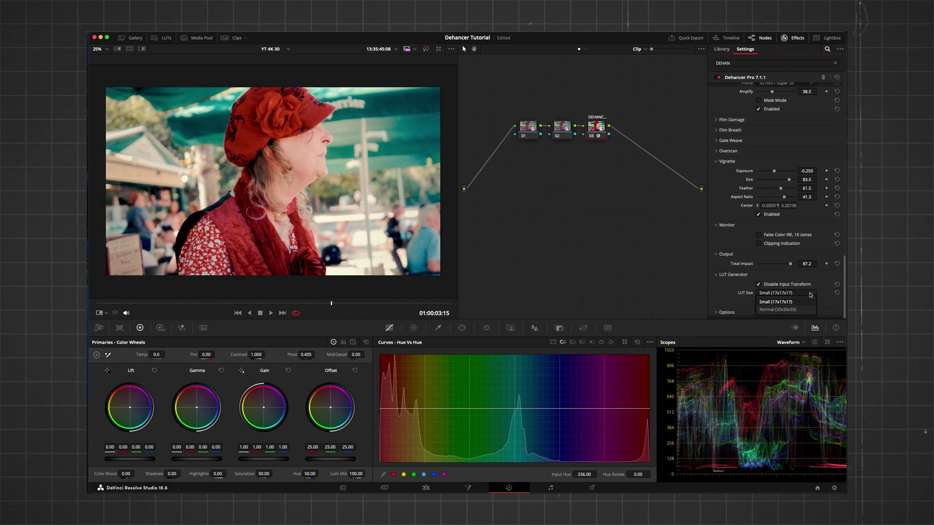
click(778, 310)
click(771, 302)
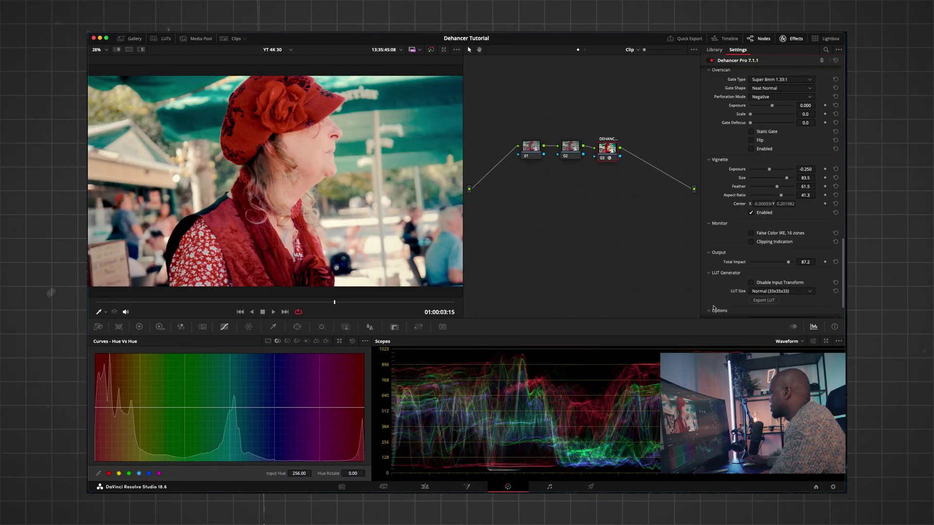
- Check Dehancer's Options Quality list, leaving it at Normal - fast
click(710, 312)
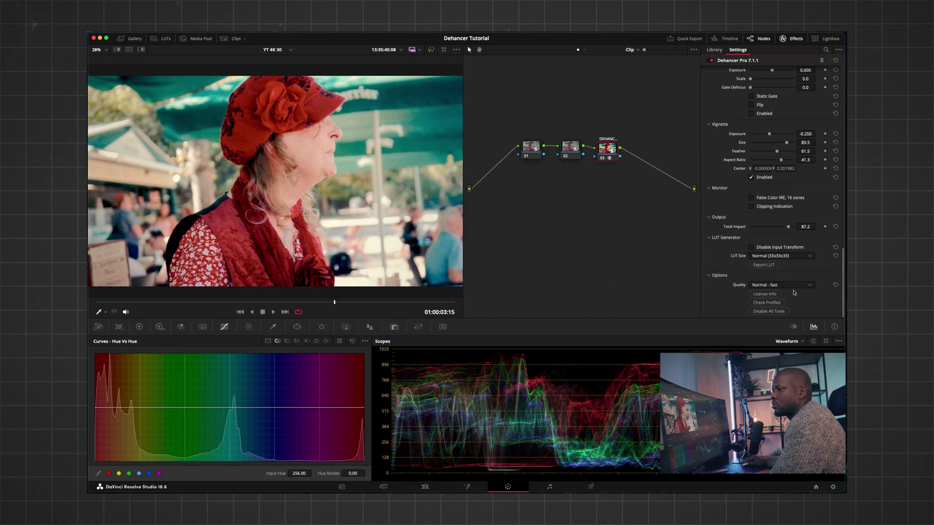
click(763, 285)
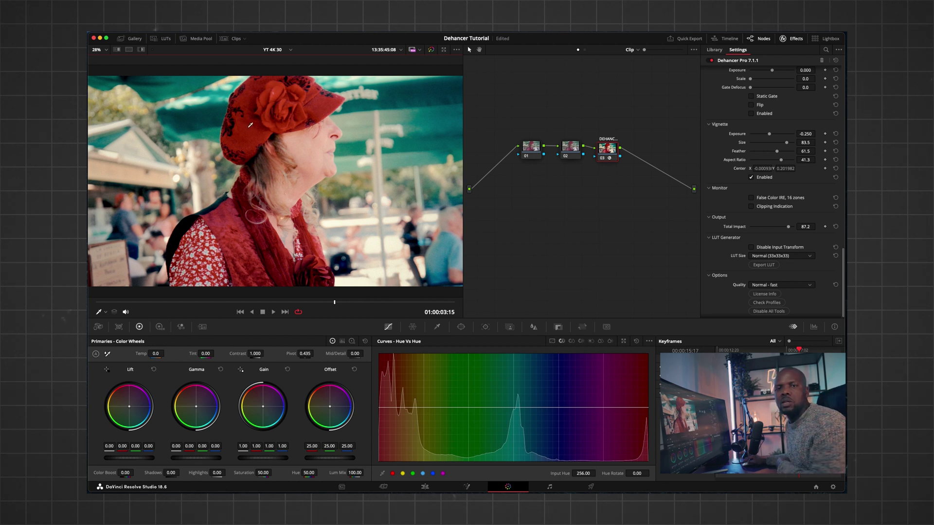
- On node 02, pull the reds' saturation down to about 0.80 in the Hue Vs Sat curve
click(572, 150)
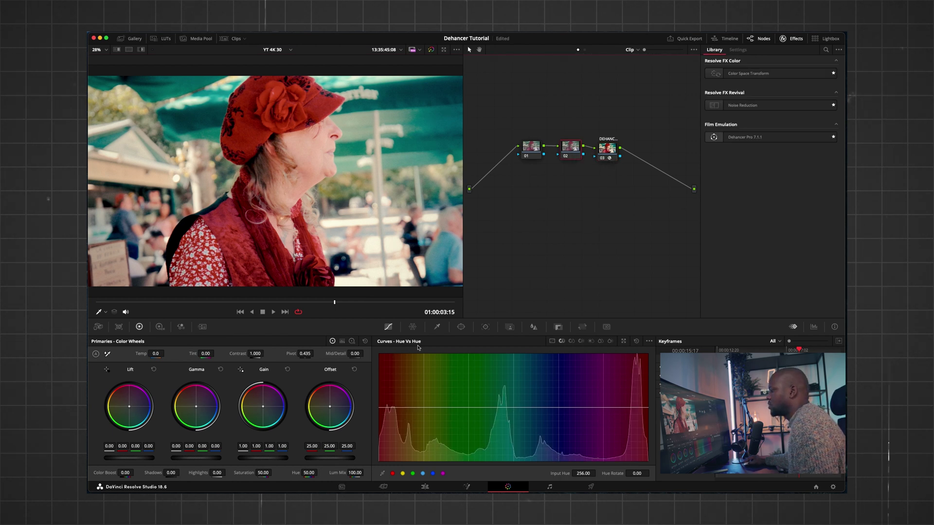
click(572, 342)
drag(380, 416, 380, 419)
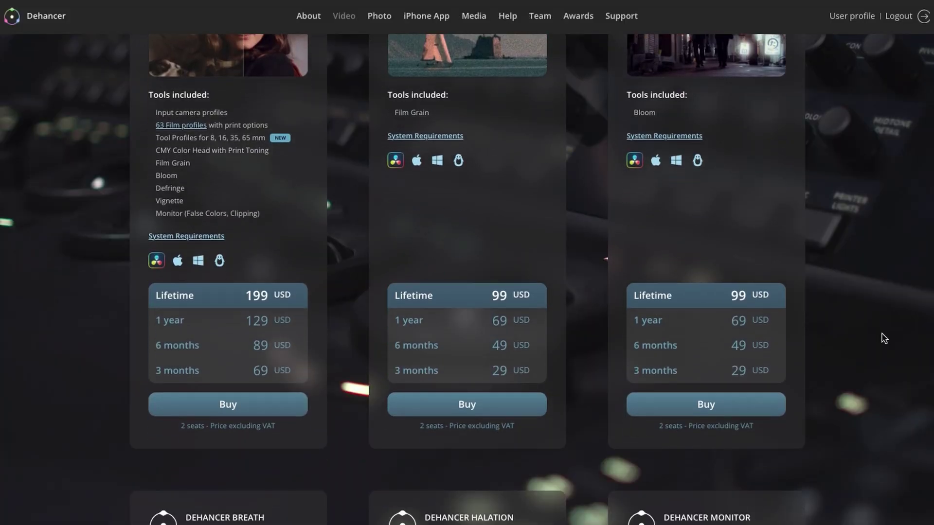
scroll(884, 339, down, 6)
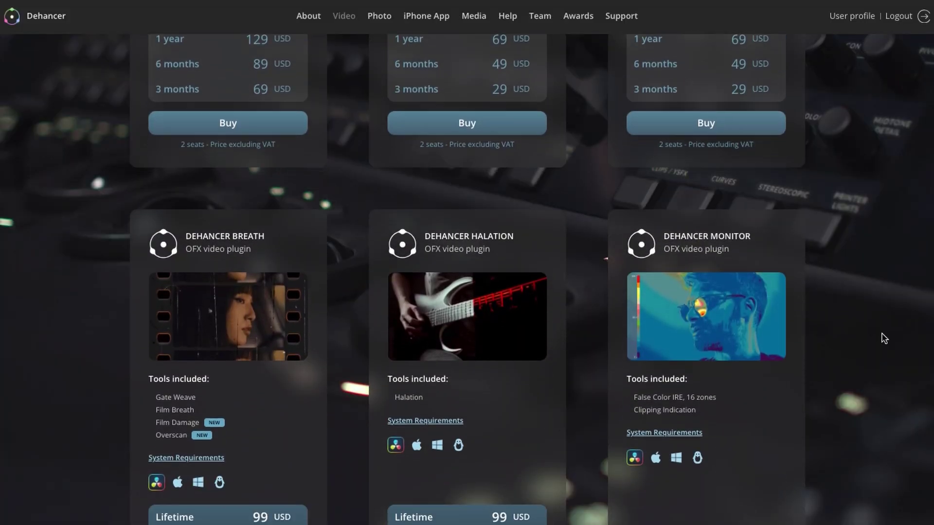